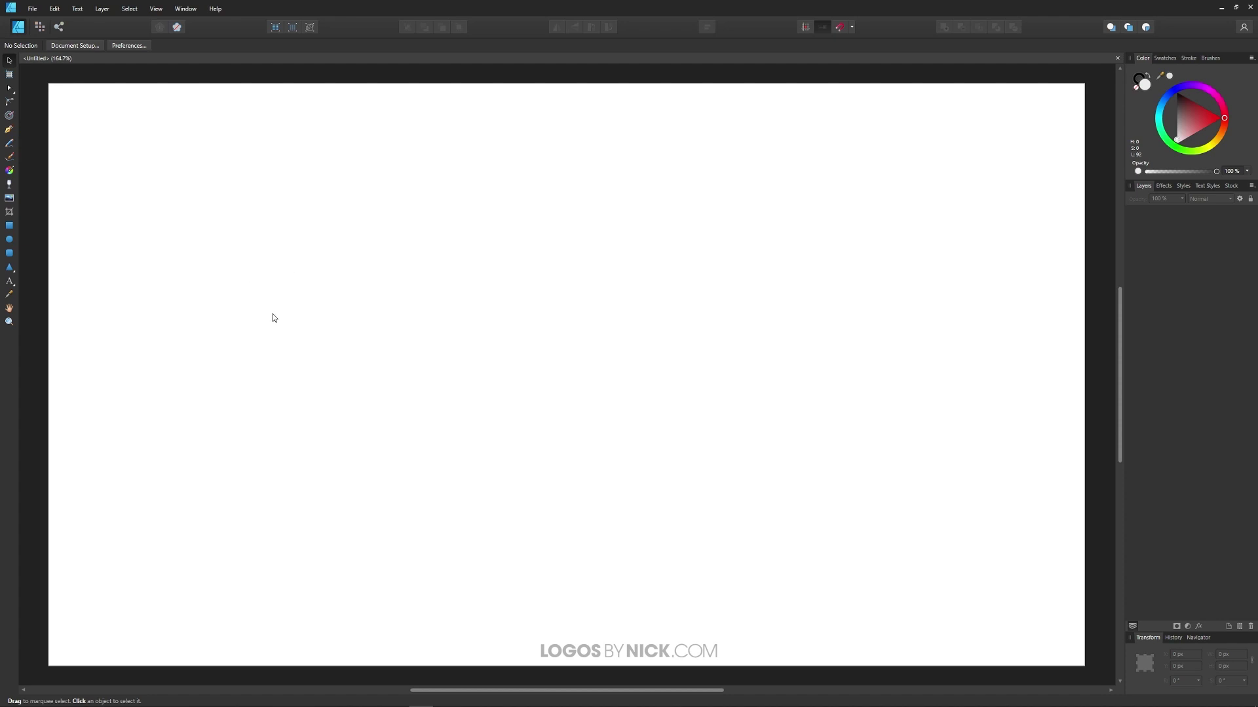
Type artistic text 'ISOMETRIC' with 'TEXT' on a second line, then select all of it
{"action": "left_click", "coordinate": [10, 282]}
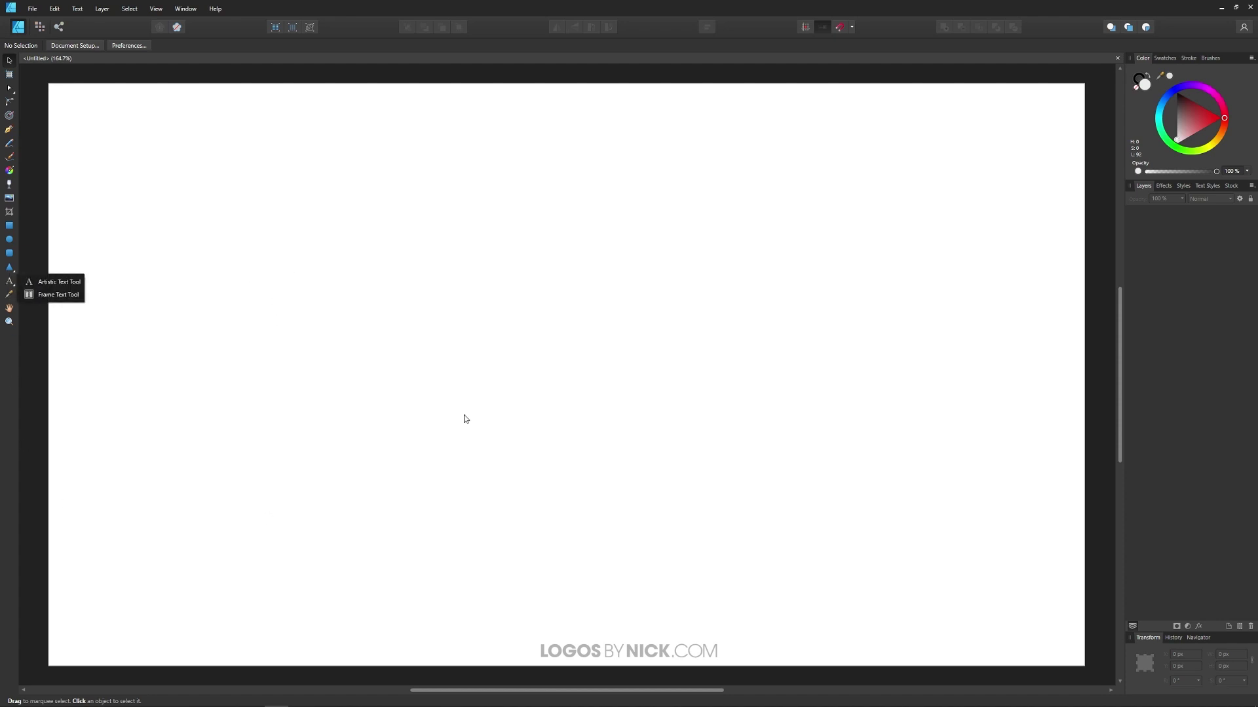
{"action": "left_click", "coordinate": [408, 299]}
{"action": "left_click", "coordinate": [20, 281]}
{"action": "left_click", "coordinate": [391, 271]}
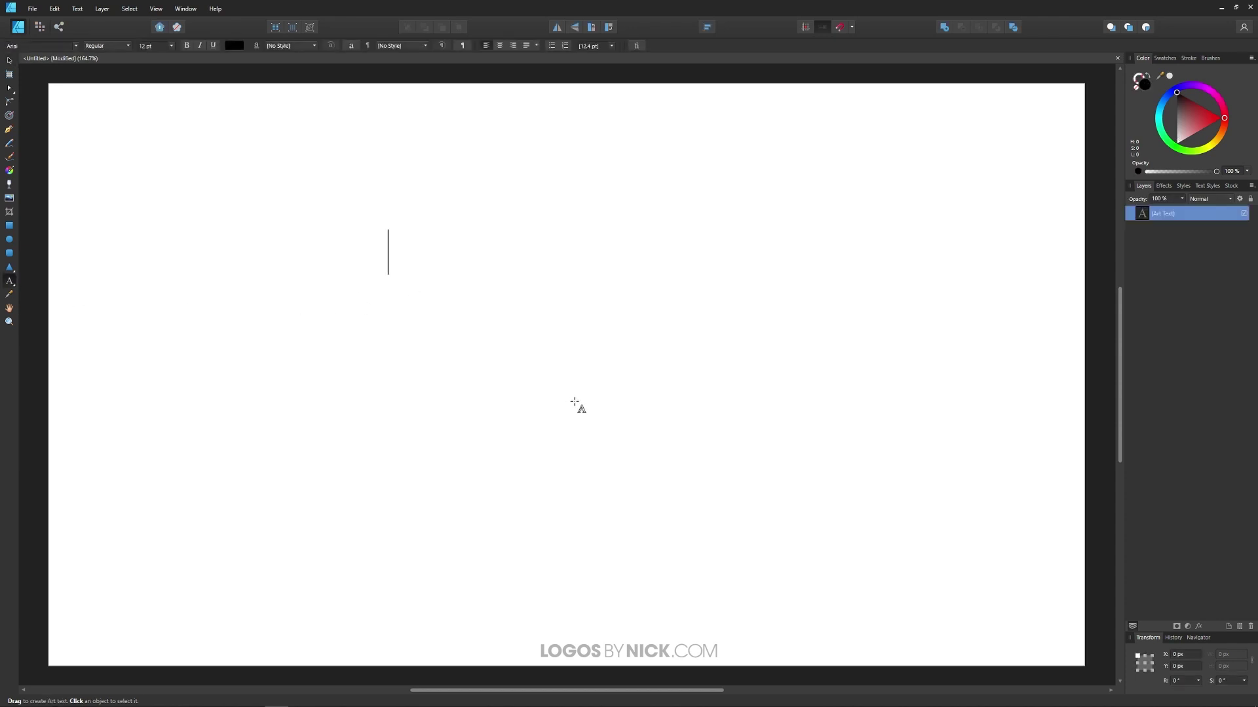
{"action": "type", "text": "ISOMETRIC"}
{"action": "key", "text": "Return"}
{"action": "type", "text": "TEXT"}
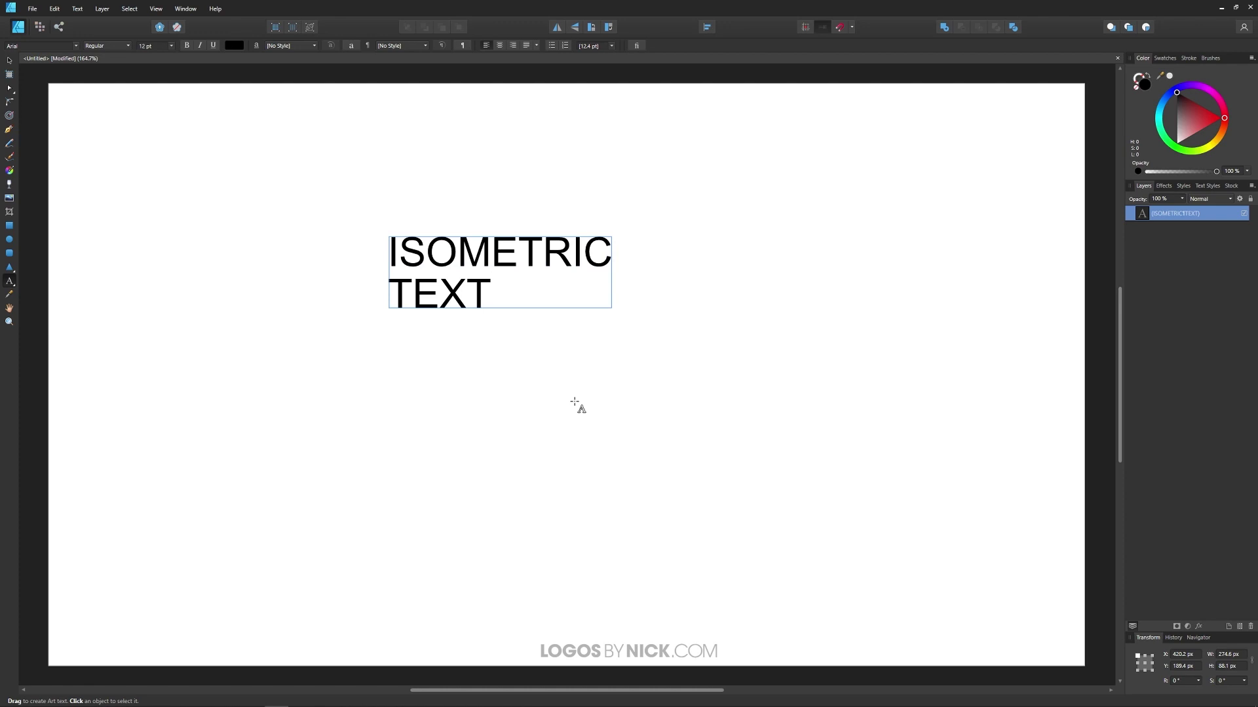
{"action": "key", "text": "ctrl+a"}
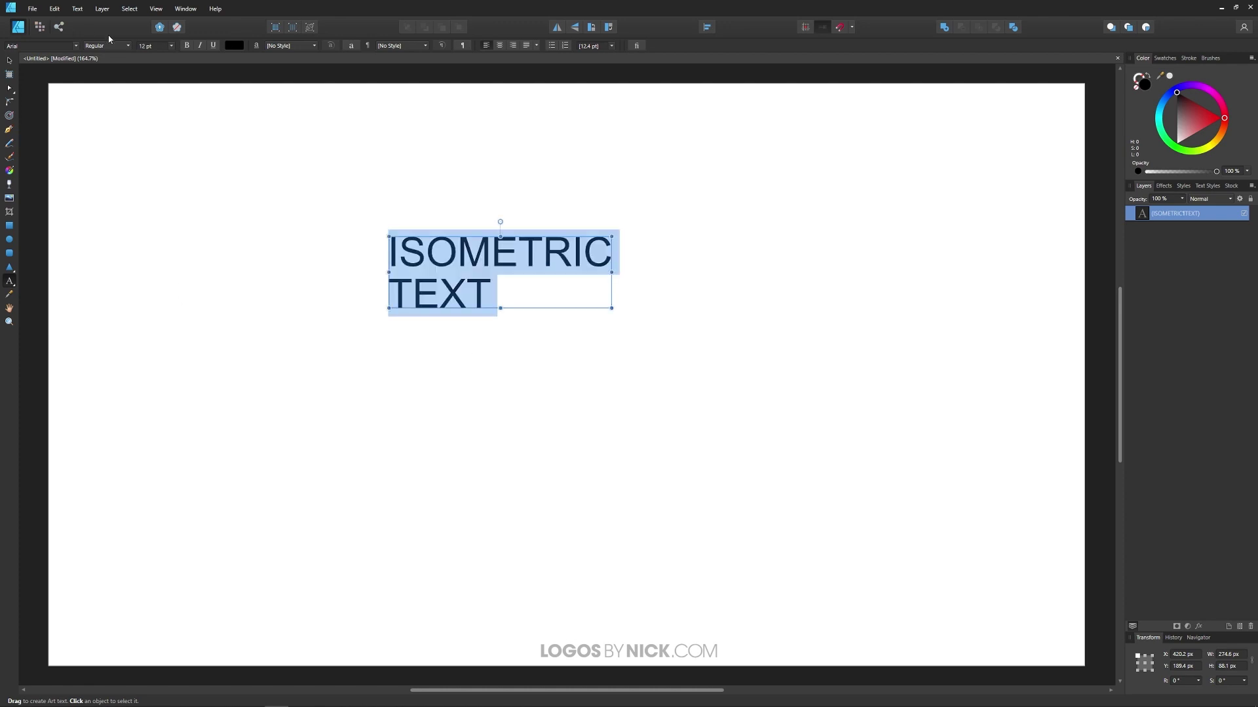
Change the text's font to League Gothic
{"action": "left_click", "coordinate": [77, 45]}
{"action": "type", "text": "LEAG"}
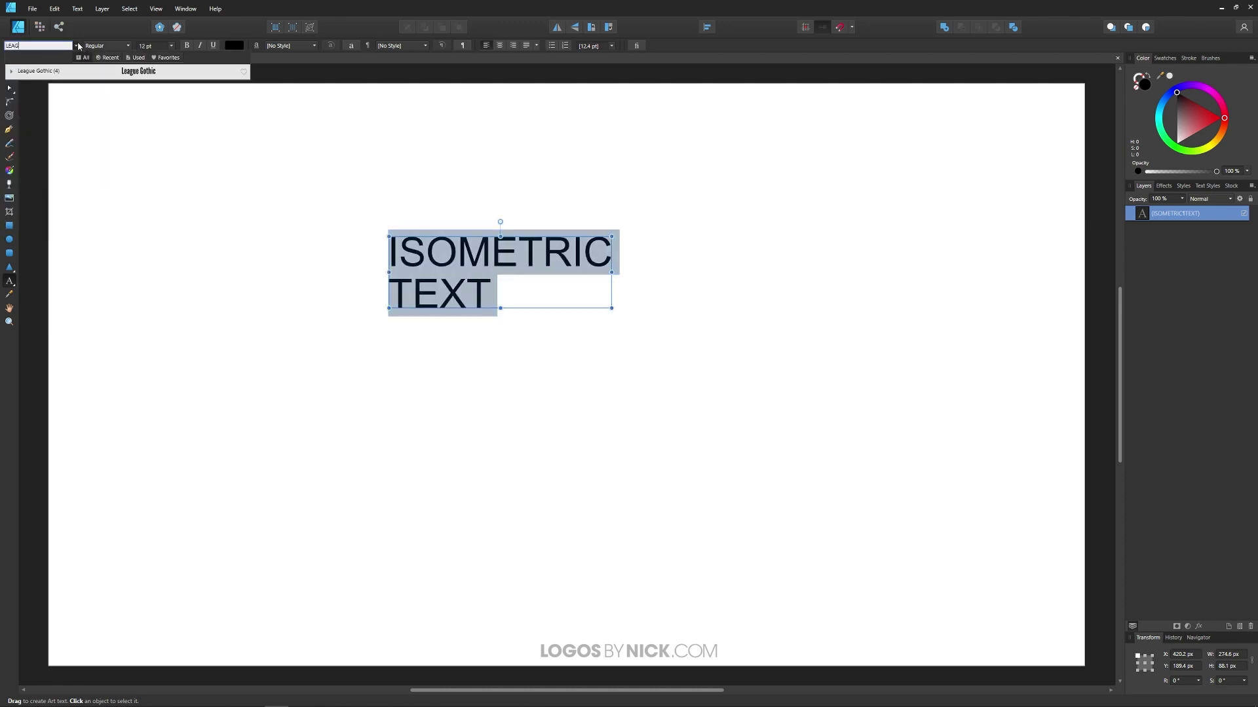
{"action": "left_click", "coordinate": [148, 73]}
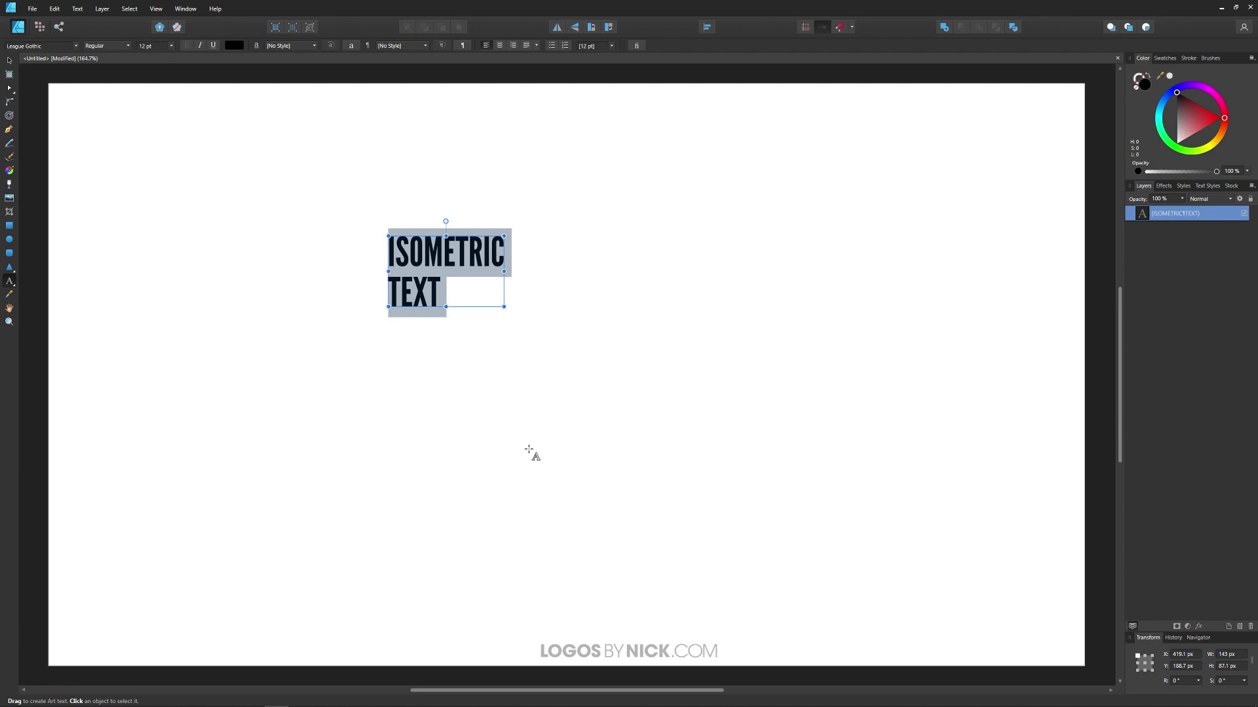
Widen the letter tracking, increase the leading to 21.6 pt, and centre-align both lines
{"action": "key", "text": "alt+Right"}
{"action": "key", "text": "alt+Right"}
{"action": "key", "text": "alt+Right"}
{"action": "key", "text": "alt+Right"}
{"action": "key", "text": "alt+Right"}
{"action": "key", "text": "alt+Right"}
{"action": "key", "text": "alt+Right"}
{"action": "key", "text": "alt+Right"}
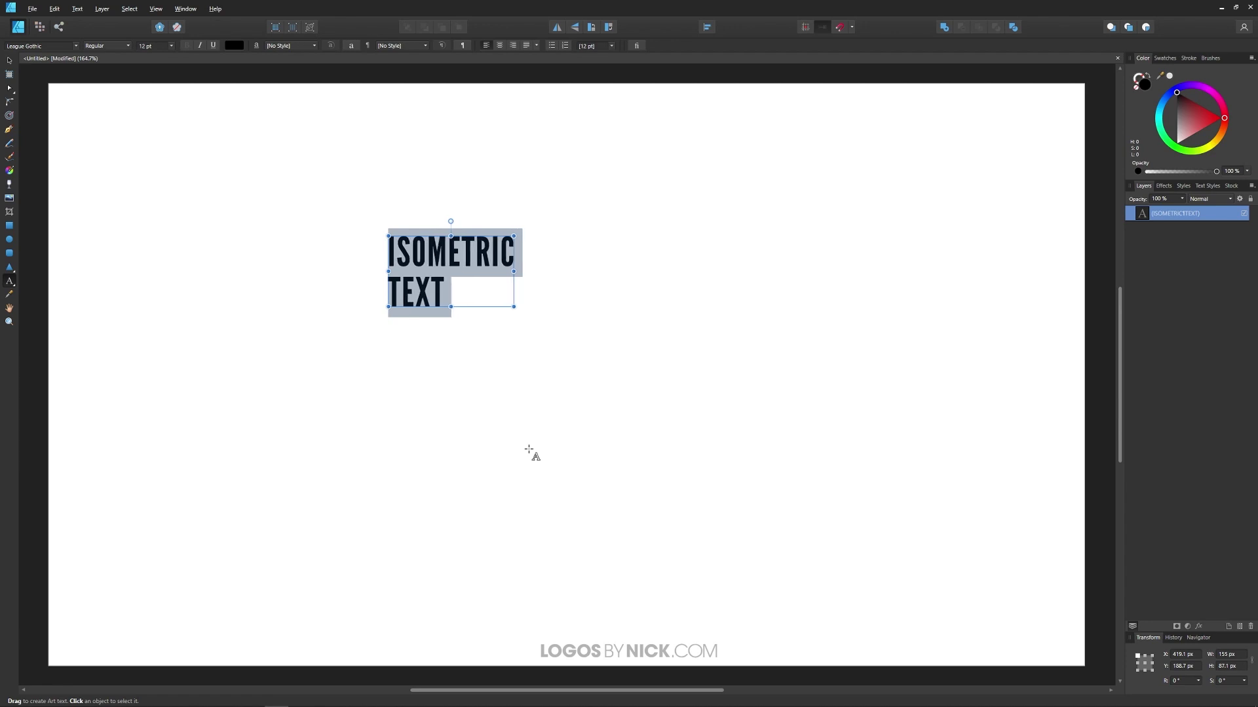
{"action": "key", "text": "alt+Right"}
{"action": "key", "text": "alt+Right"}
{"action": "key", "text": "alt+Right"}
{"action": "key", "text": "alt+Right"}
{"action": "key", "text": "alt+Right"}
{"action": "key", "text": "alt+Right"}
{"action": "key", "text": "alt+Right"}
{"action": "key", "text": "alt+Right"}
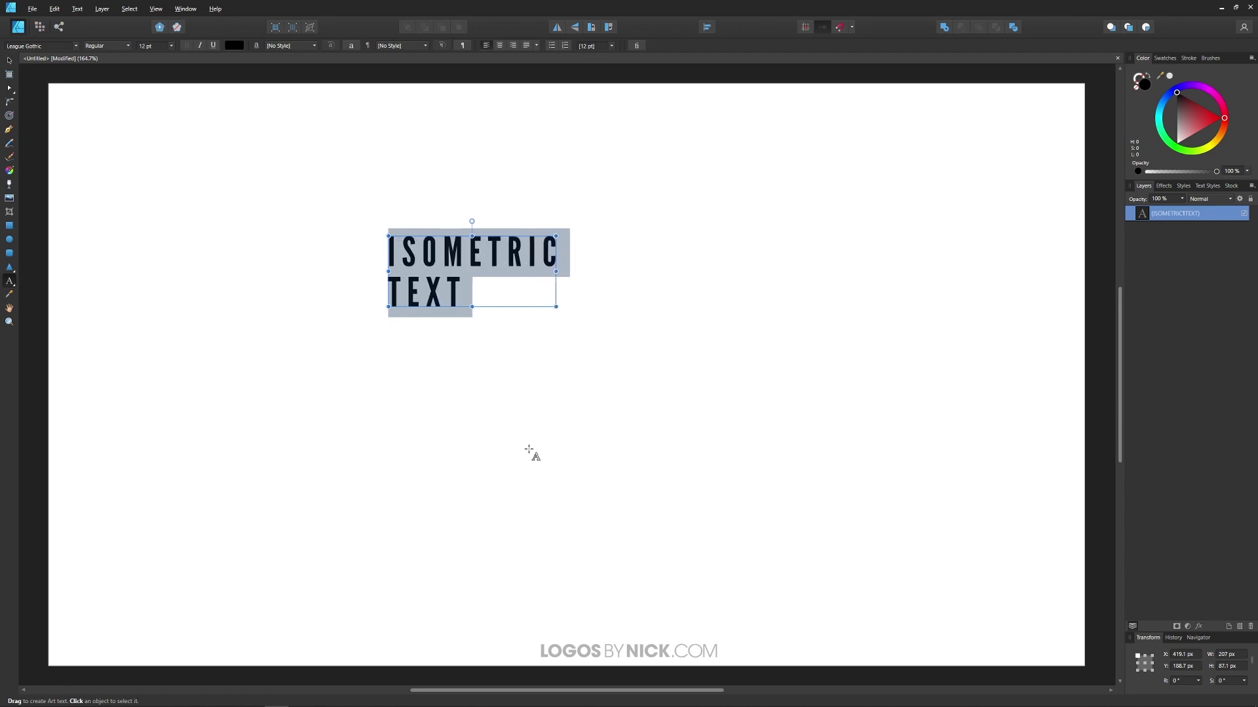
{"action": "key", "text": "alt+Right"}
{"action": "key", "text": "alt+Right"}
{"action": "key", "text": "alt+Right"}
{"action": "key", "text": "alt+Right"}
{"action": "key", "text": "alt+Right"}
{"action": "key", "text": "alt+Right"}
{"action": "key", "text": "alt+Right"}
{"action": "key", "text": "alt+Right"}
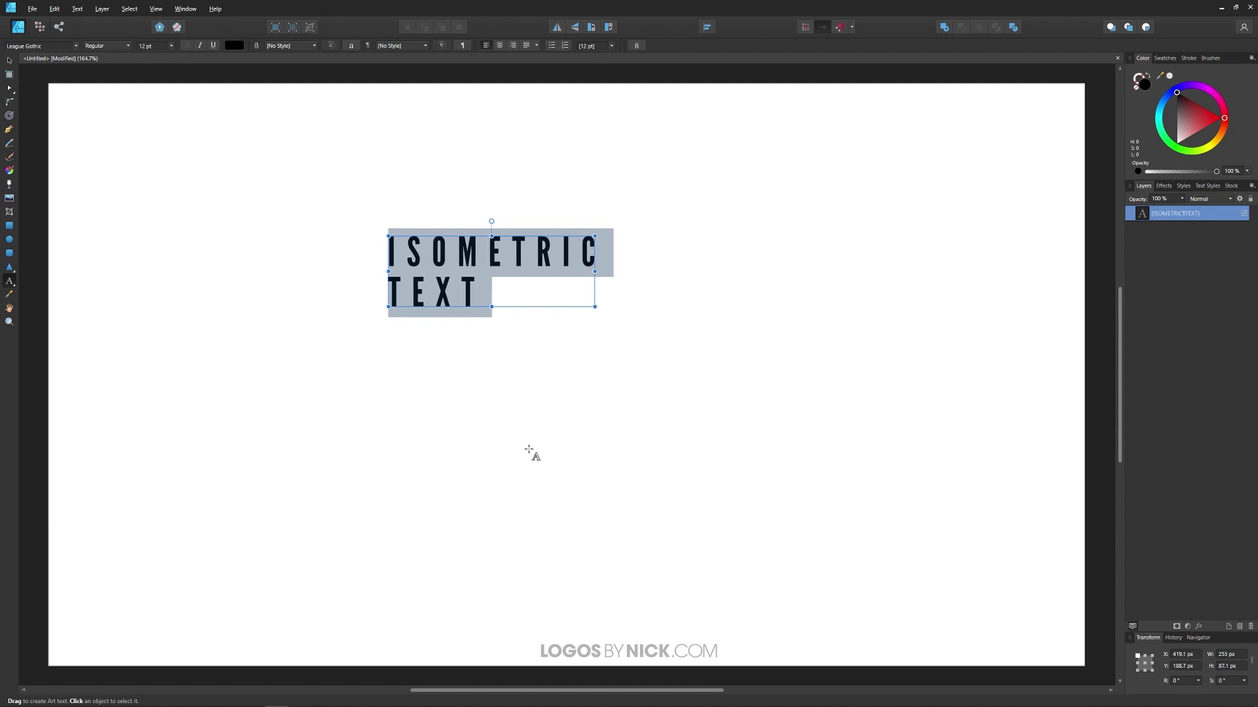
{"action": "key", "text": "alt+Right"}
{"action": "key", "text": "alt+Right"}
{"action": "key", "text": "alt+Right"}
{"action": "key", "text": "alt+Right"}
{"action": "key", "text": "alt+Right"}
{"action": "key", "text": "alt+Right"}
{"action": "key", "text": "alt+Right"}
{"action": "key", "text": "alt+Right"}
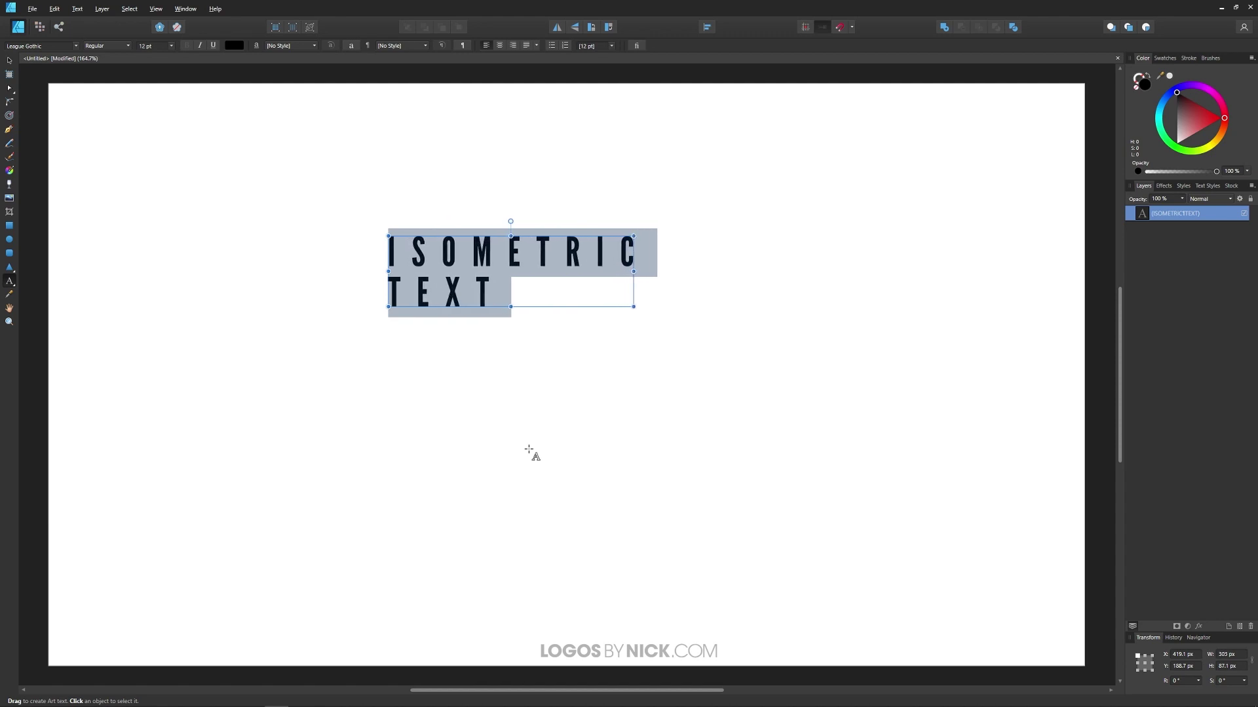
{"action": "key", "text": "alt+Right"}
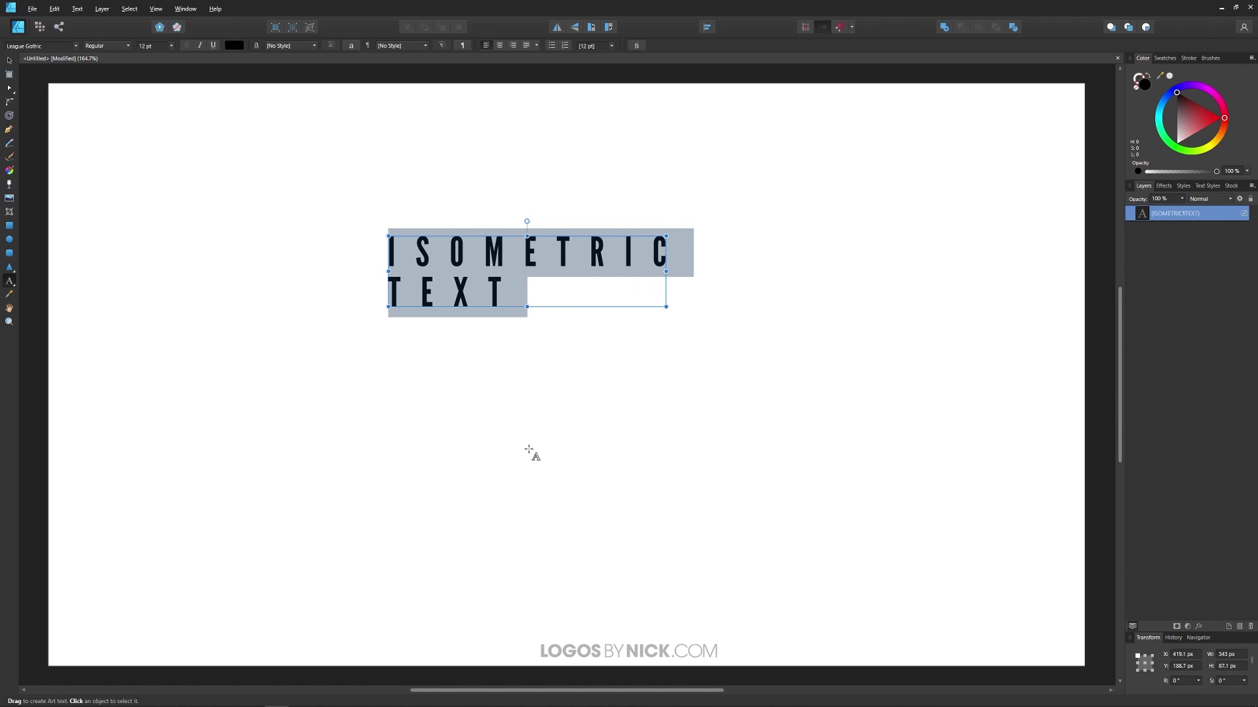
{"action": "key", "text": "alt+Down"}
{"action": "key", "text": "alt+Down"}
{"action": "key", "text": "alt+Down"}
{"action": "key", "text": "alt+Down"}
{"action": "key", "text": "alt+Down"}
{"action": "key", "text": "alt+Down"}
{"action": "key", "text": "alt+Down"}
{"action": "key", "text": "alt+Down"}
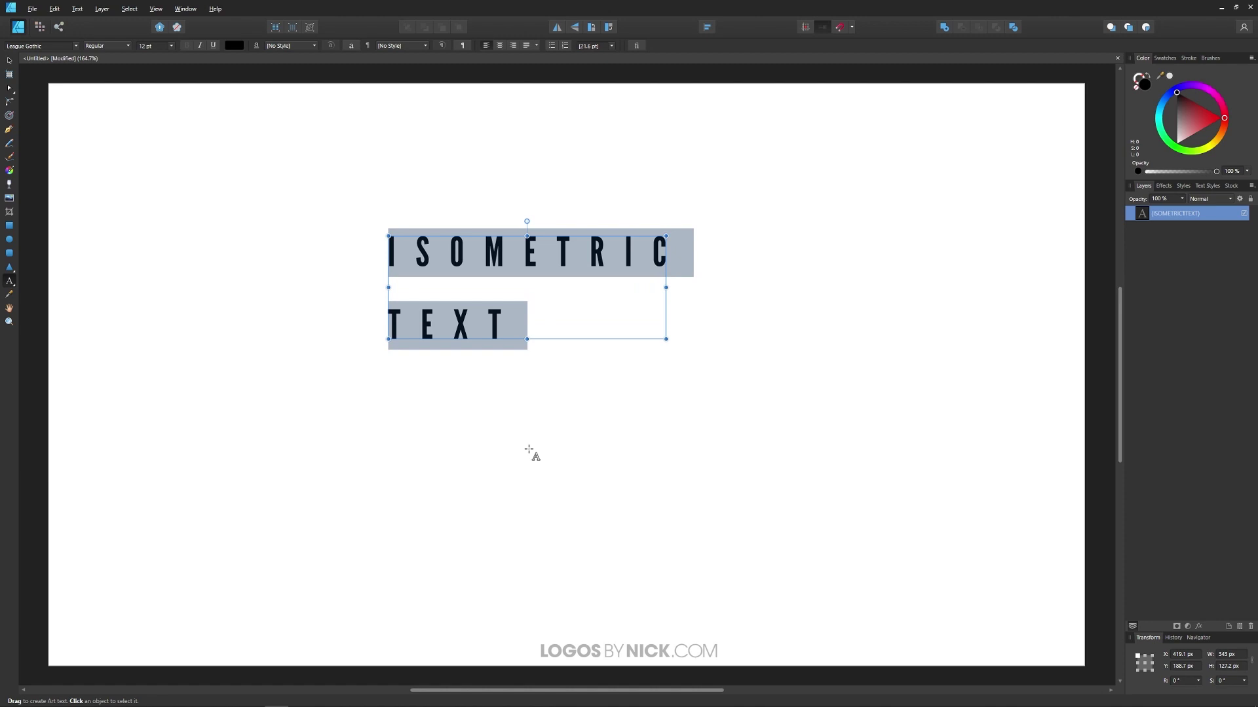
{"action": "left_click", "coordinate": [499, 46]}
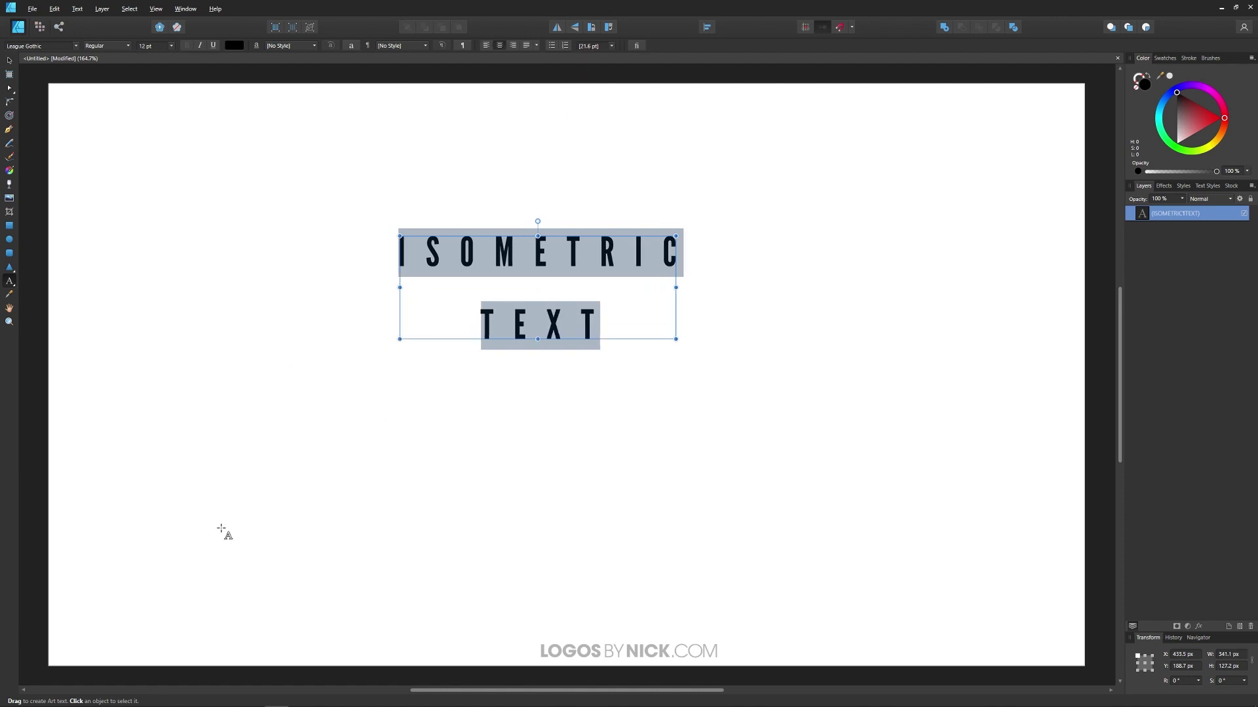
Convert the ISOMETRIC TEXT lettering to curves with Layer > Convert to Curves, then return to the Move Tool
{"action": "left_click", "coordinate": [105, 9]}
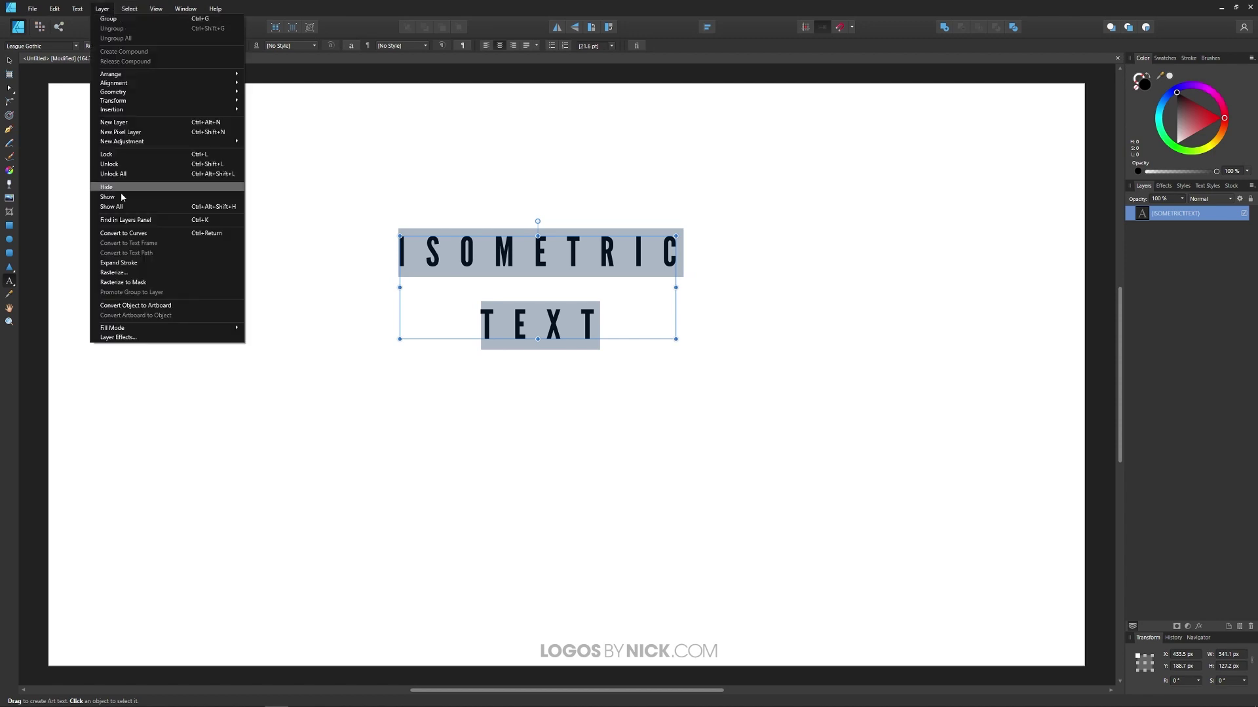
{"action": "left_click", "coordinate": [129, 235]}
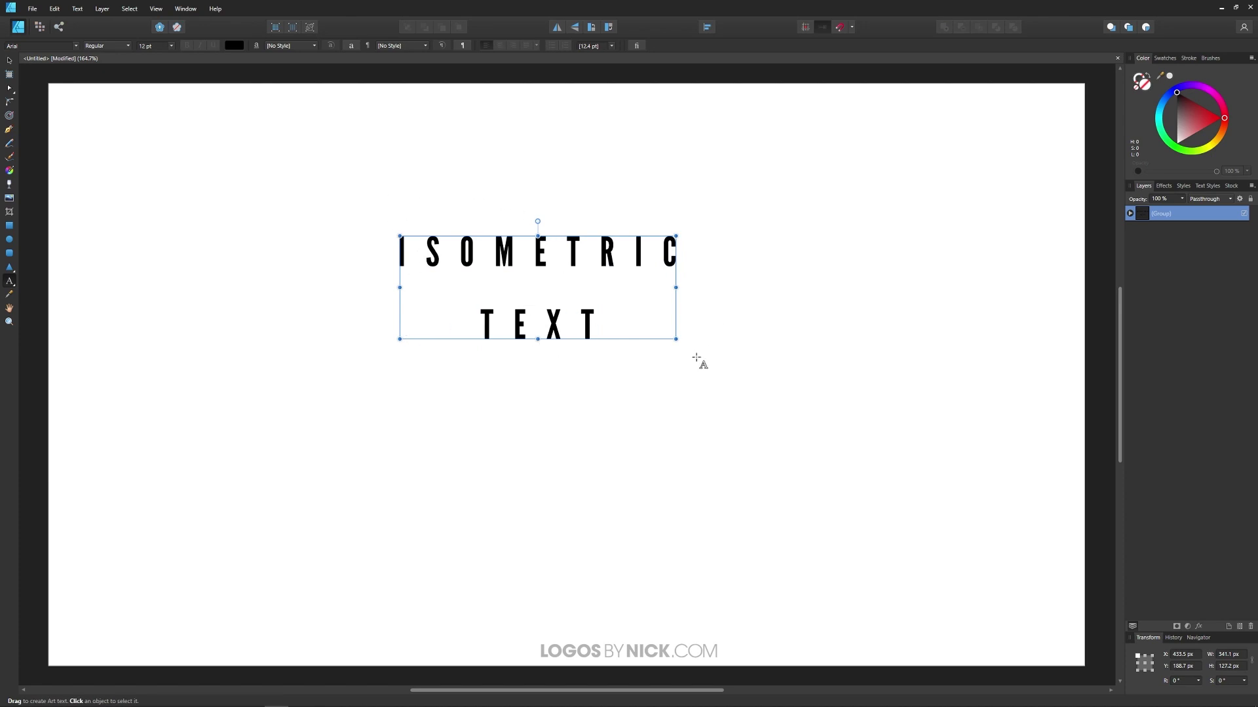
{"action": "left_click", "coordinate": [9, 59]}
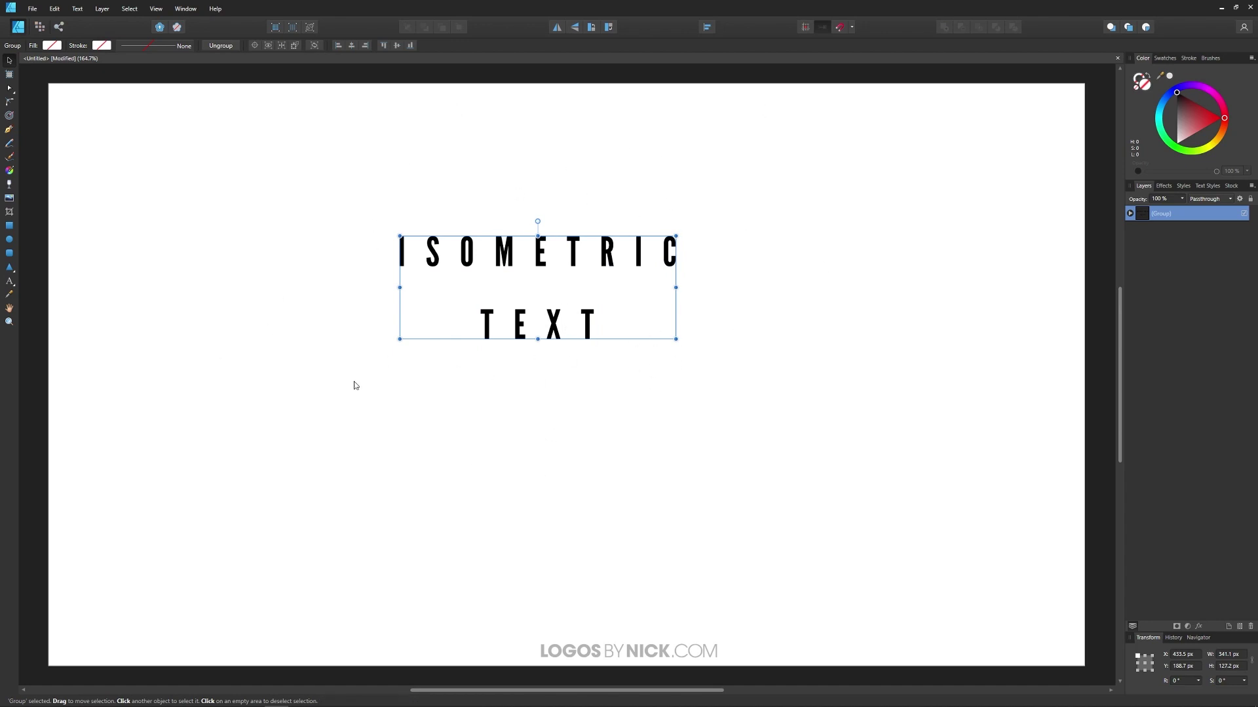
In Grid and Axis settings, set the grid type to Isometric and enable Create plane set
{"action": "left_click", "coordinate": [158, 9]}
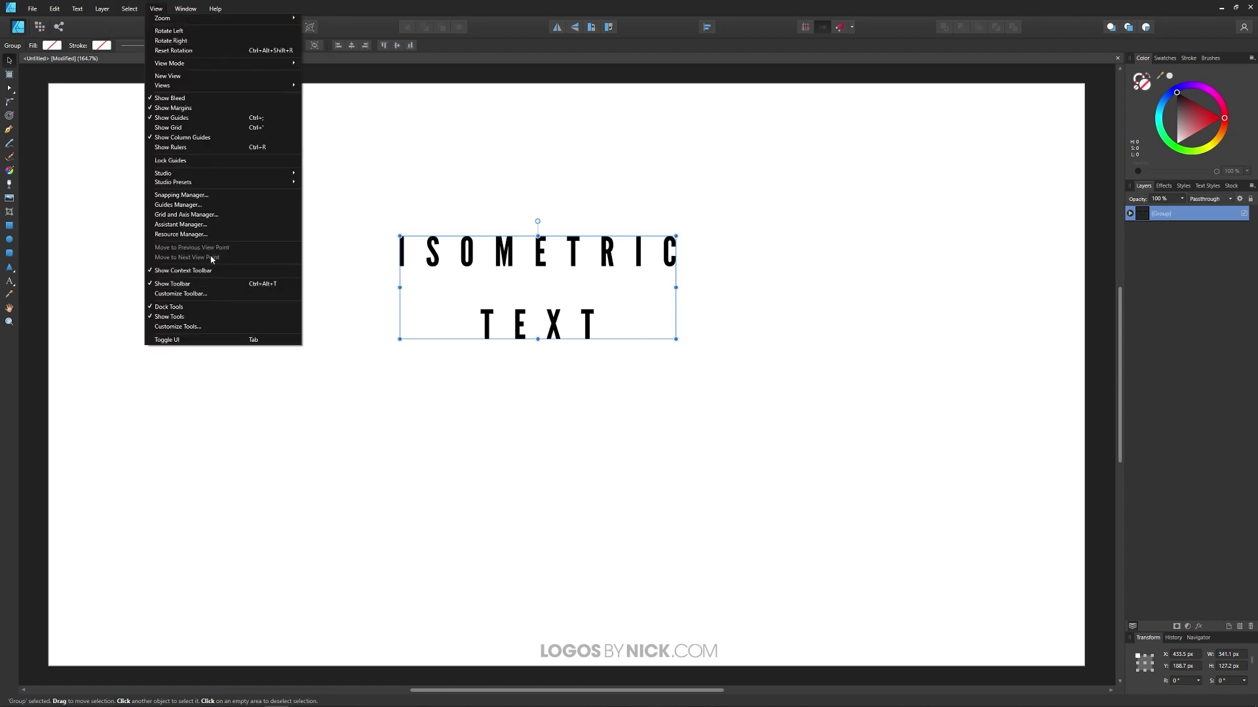
{"action": "left_click", "coordinate": [206, 217]}
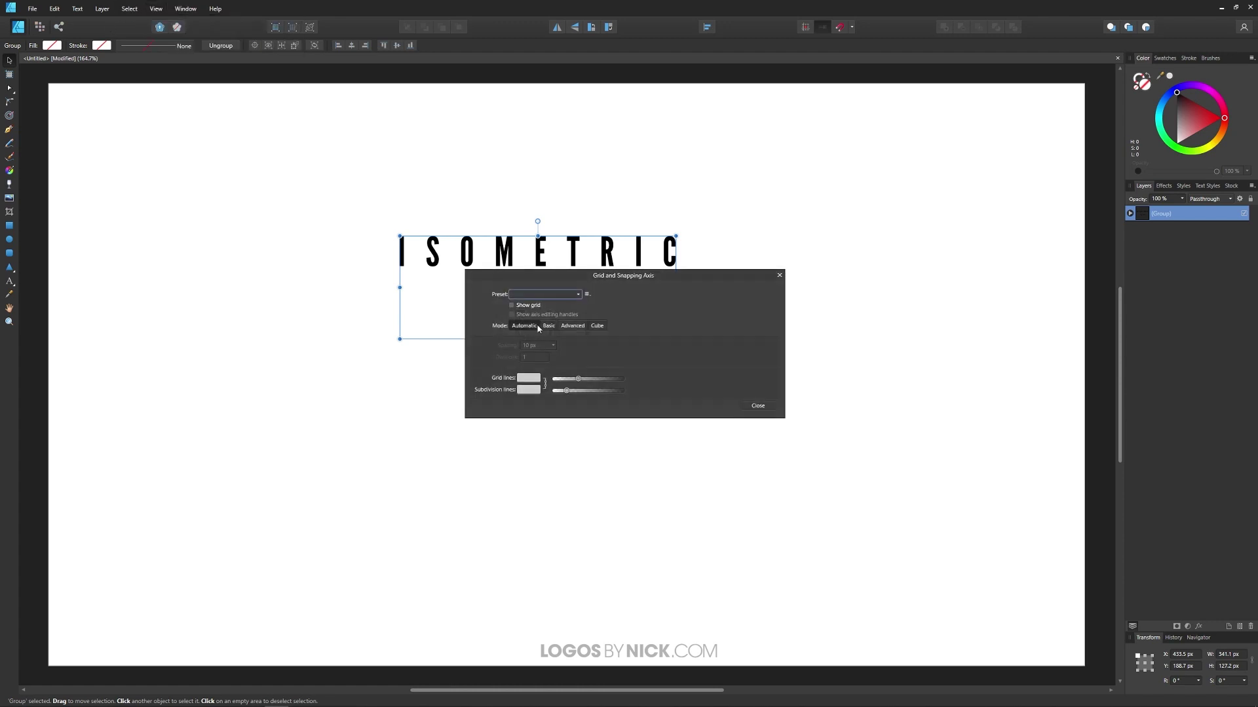
{"action": "left_click_drag", "start_coordinate": [702, 279], "coordinate": [939, 239]}
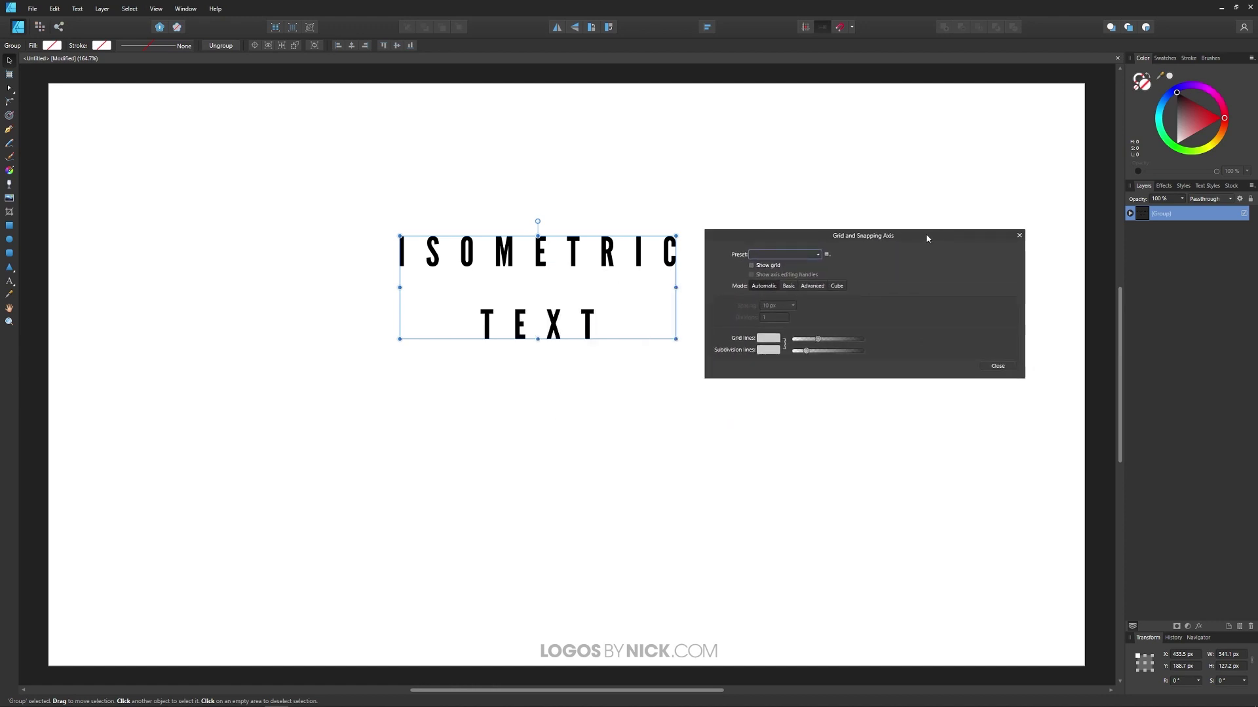
{"action": "left_click", "coordinate": [811, 286]}
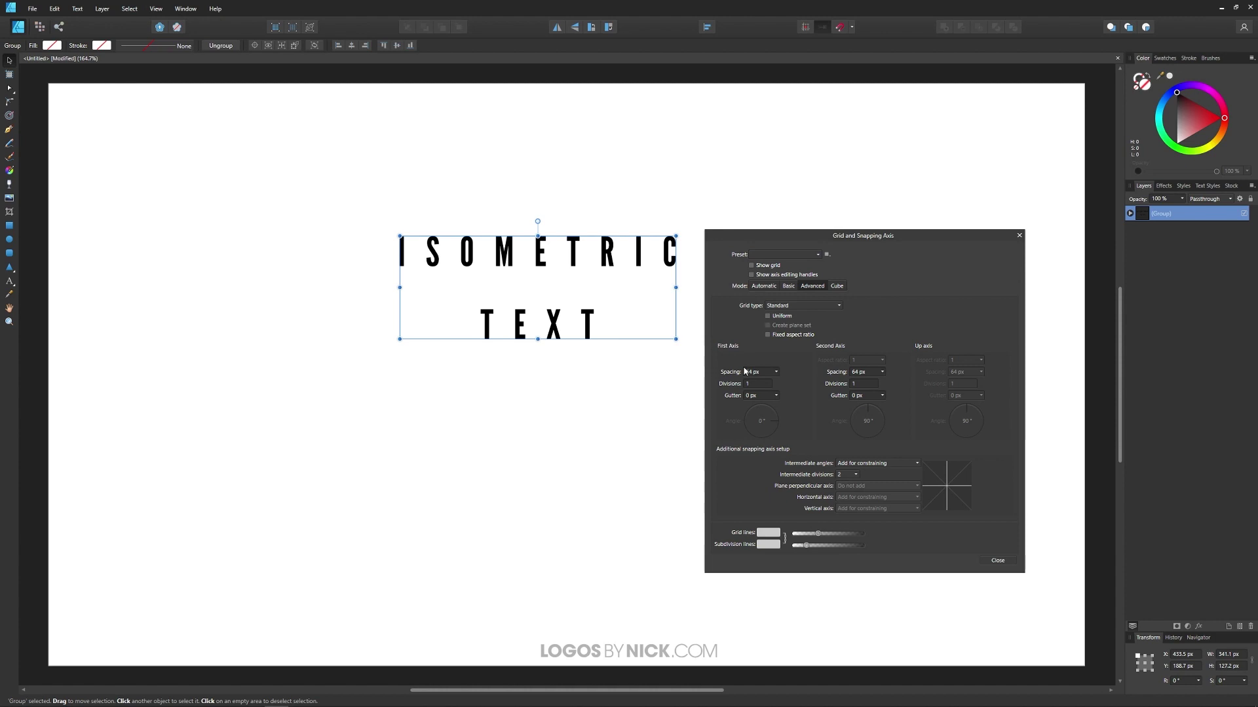
{"action": "left_click", "coordinate": [801, 306]}
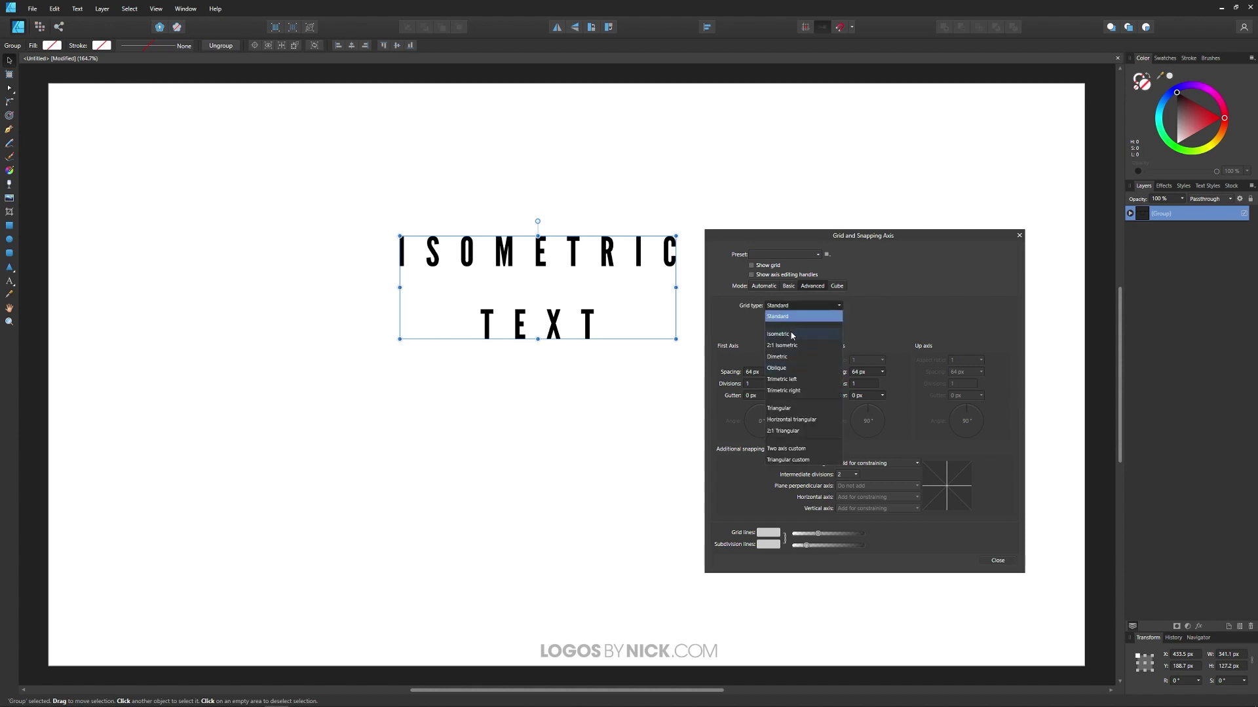
{"action": "left_click", "coordinate": [792, 336]}
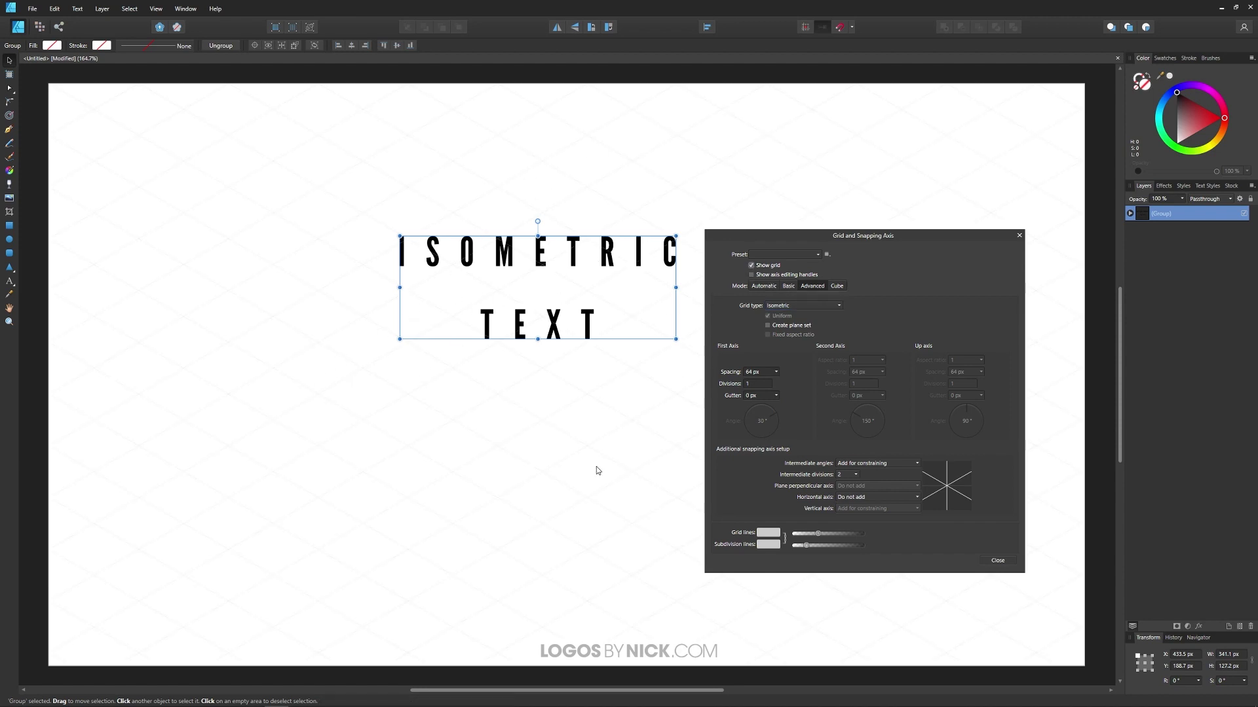
{"action": "left_click_drag", "start_coordinate": [935, 244], "coordinate": [928, 307]}
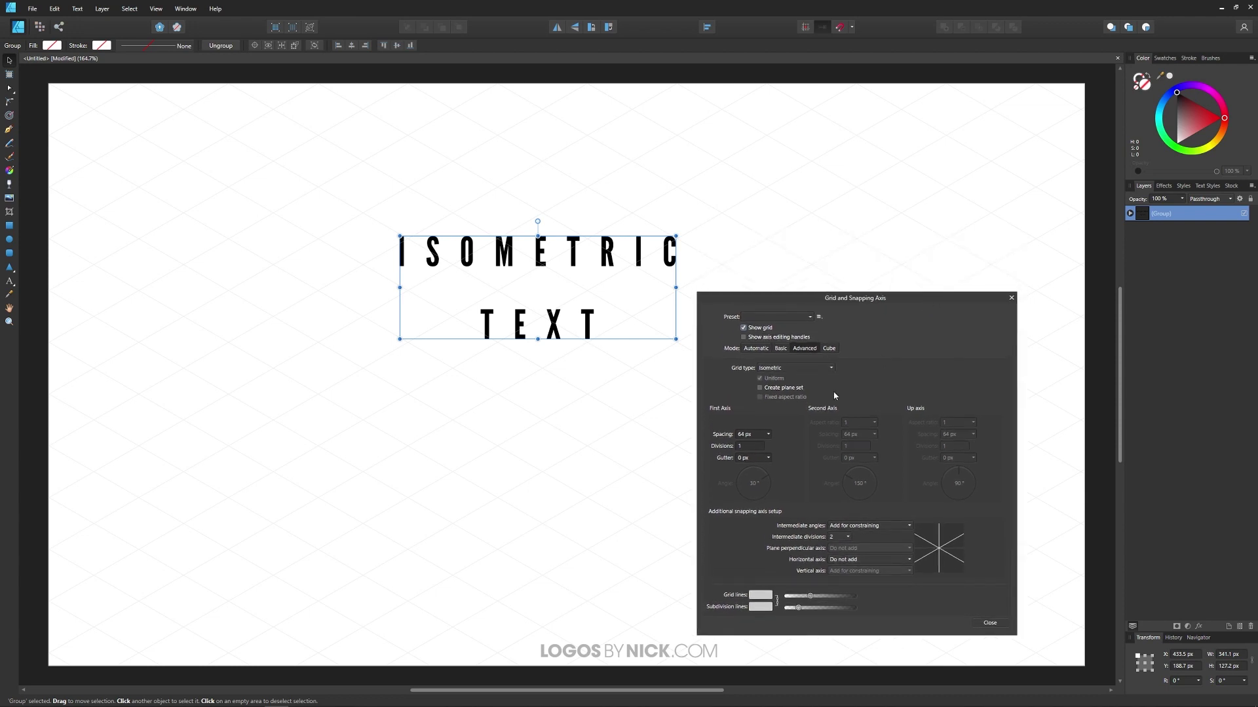
{"action": "left_click", "coordinate": [765, 390]}
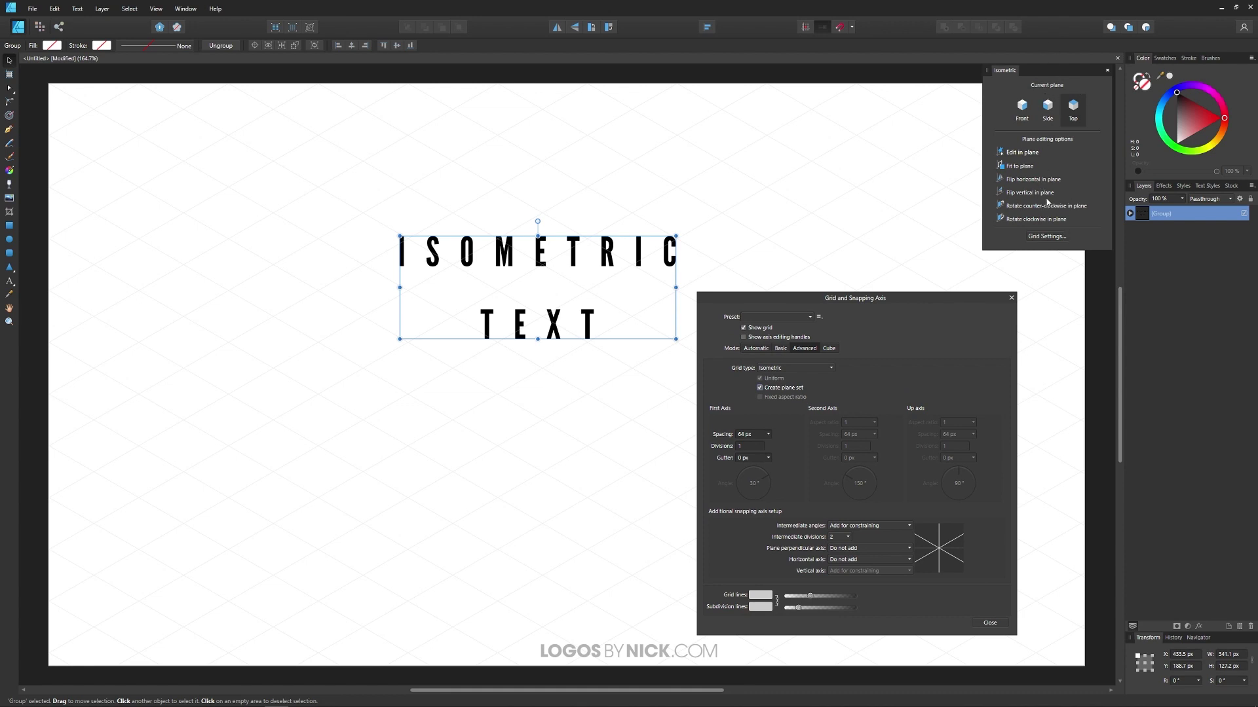
Move the grid dialog aside, nudge the text right, and preview the Front, Side and Top planes
{"action": "left_click_drag", "start_coordinate": [945, 299], "coordinate": [293, 300]}
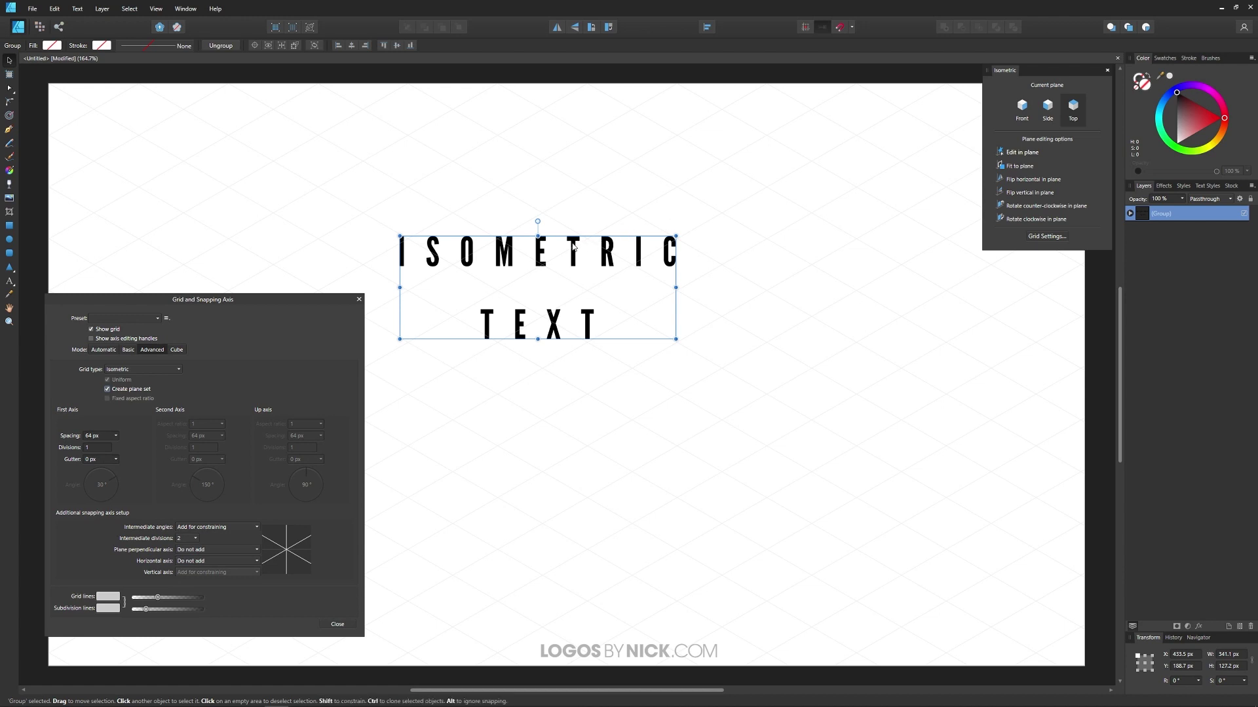
{"action": "left_click_drag", "start_coordinate": [626, 255], "coordinate": [675, 256]}
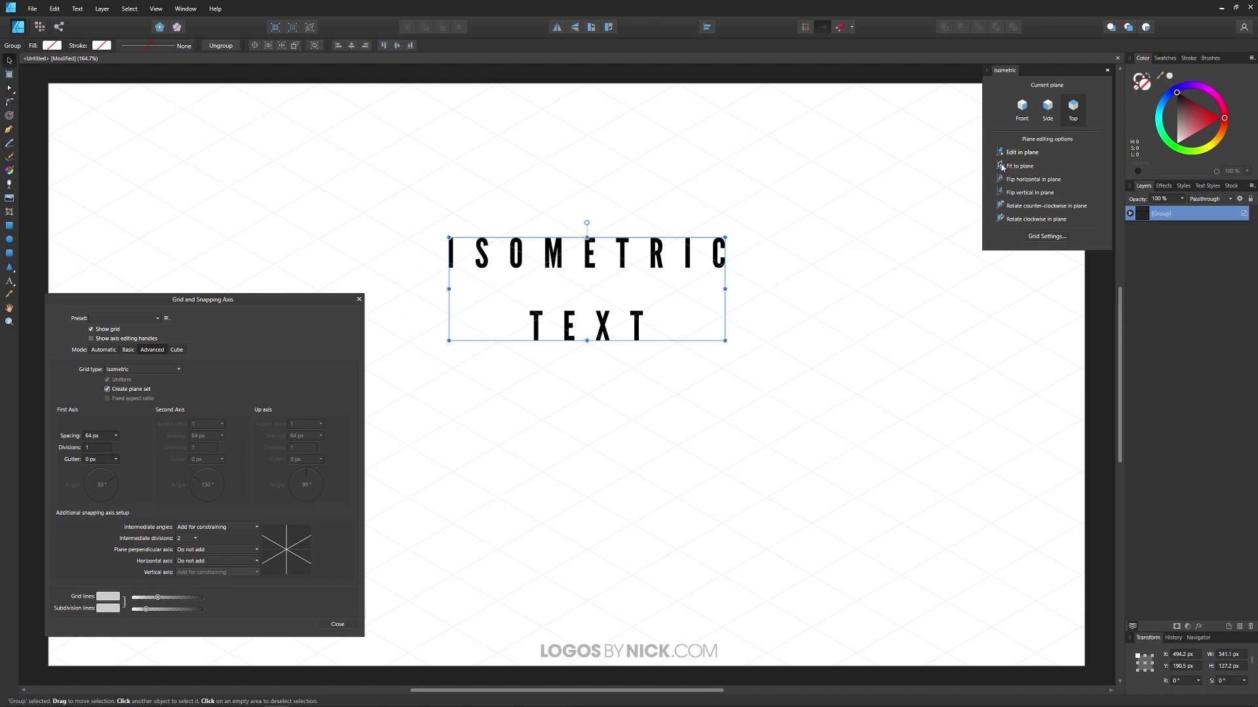
{"action": "left_click", "coordinate": [1022, 108]}
{"action": "left_click", "coordinate": [1048, 109]}
{"action": "left_click", "coordinate": [1070, 110]}
{"action": "left_click", "coordinate": [1050, 110]}
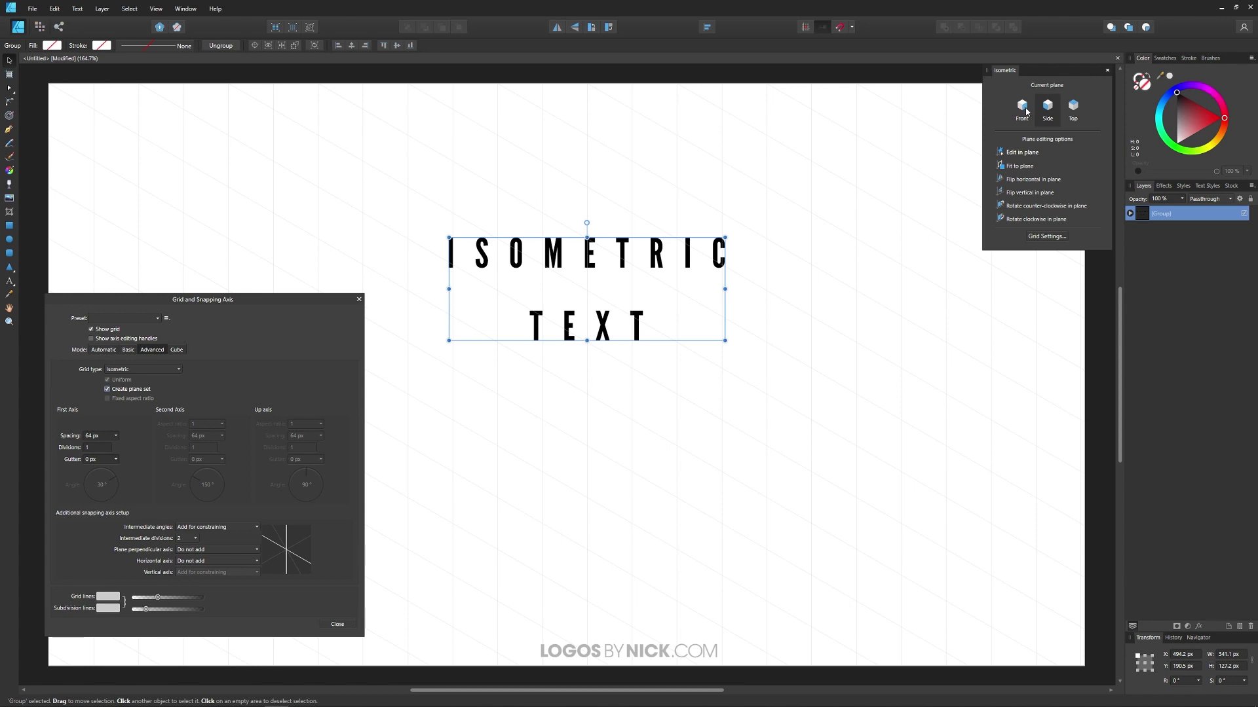
Fit the text group to the Front plane, then the Side plane, and finally the Top plane
{"action": "left_click", "coordinate": [1024, 111]}
{"action": "left_click", "coordinate": [1019, 167]}
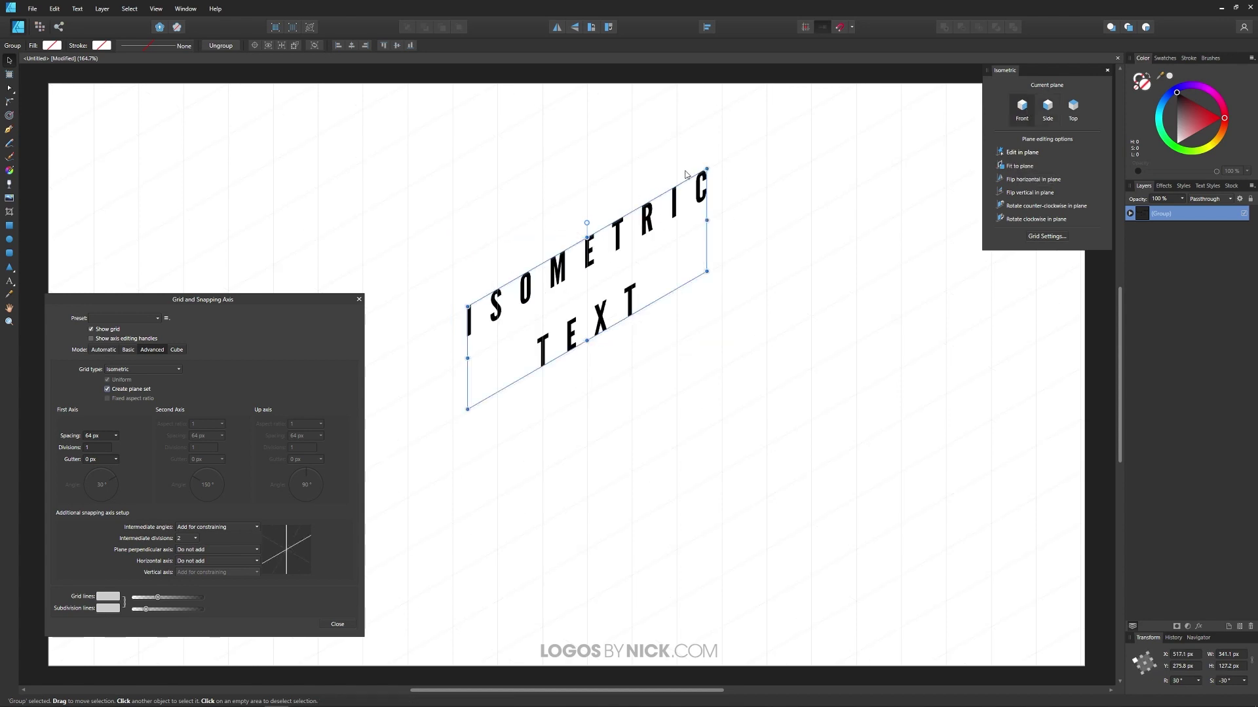
{"action": "left_click", "coordinate": [1055, 107]}
{"action": "left_click", "coordinate": [1018, 168]}
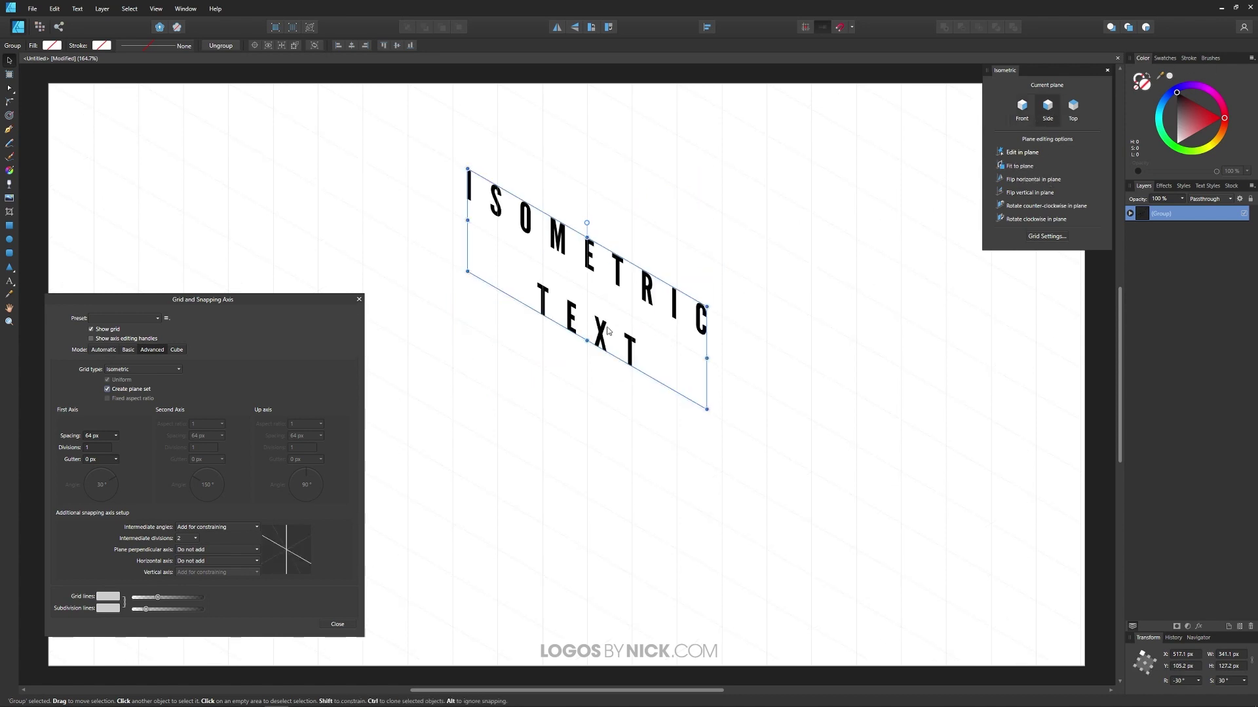
{"action": "left_click", "coordinate": [1072, 110]}
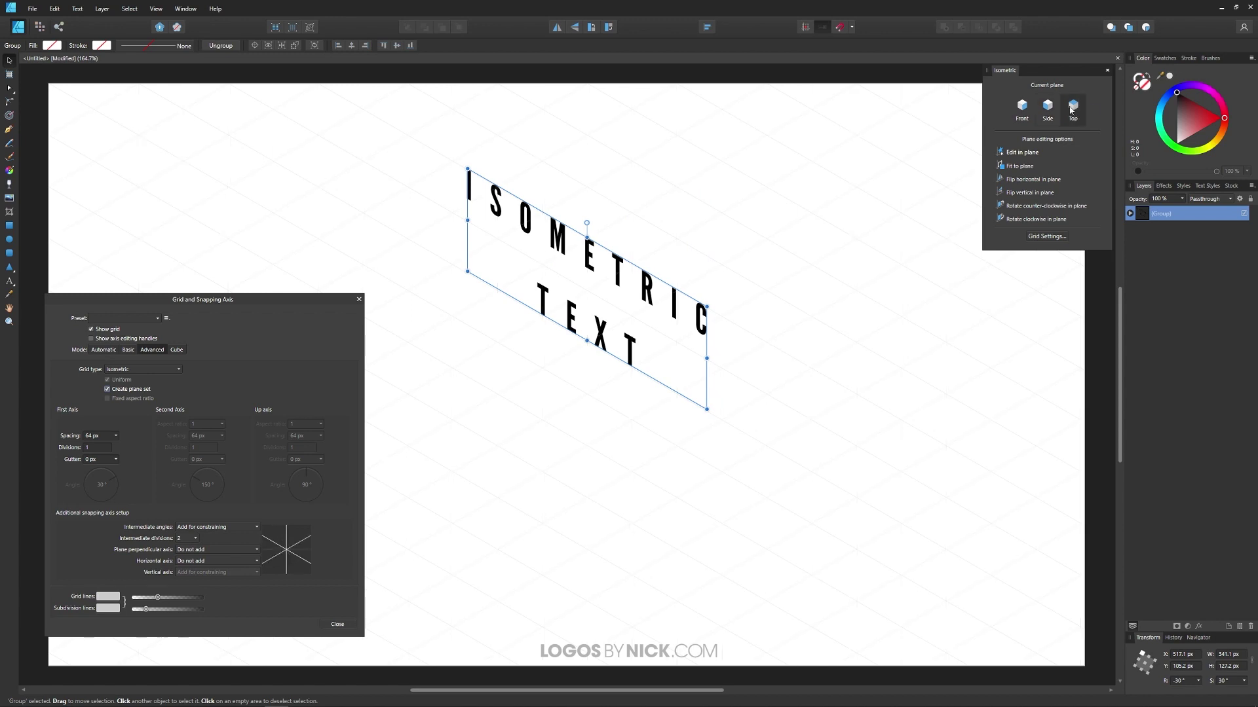
{"action": "left_click", "coordinate": [1016, 166]}
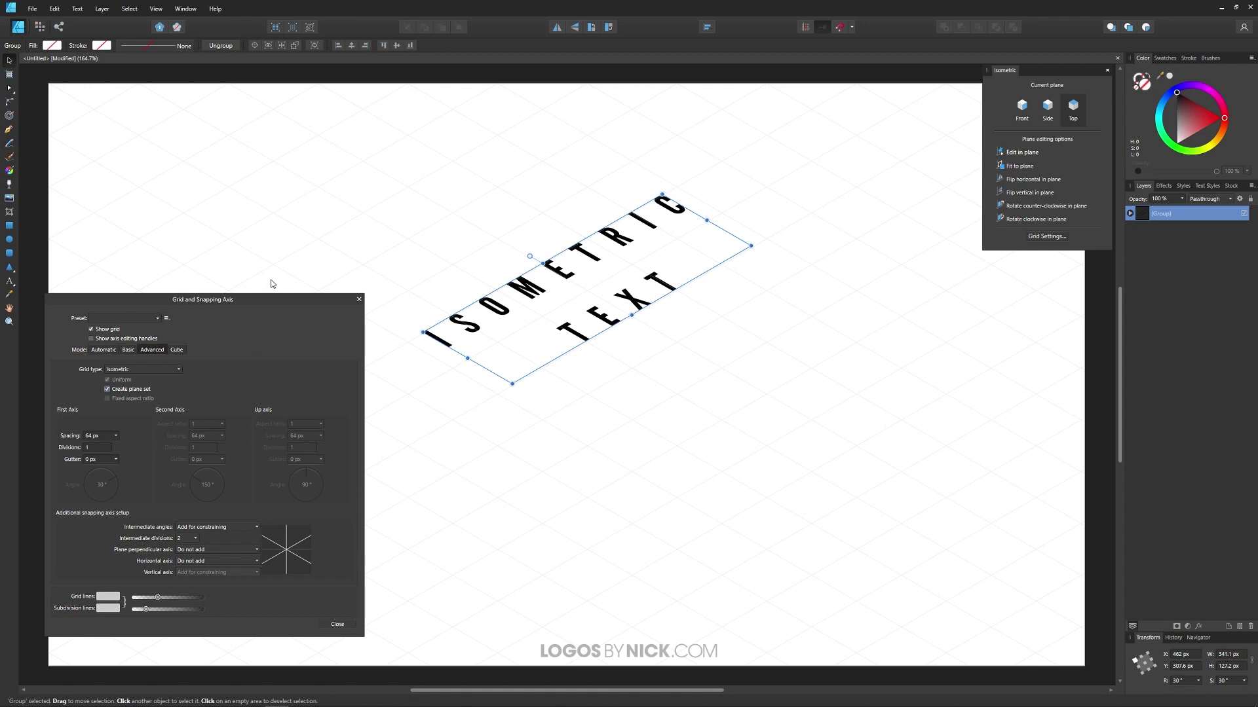
{"action": "left_click_drag", "start_coordinate": [272, 300], "coordinate": [370, 311]}
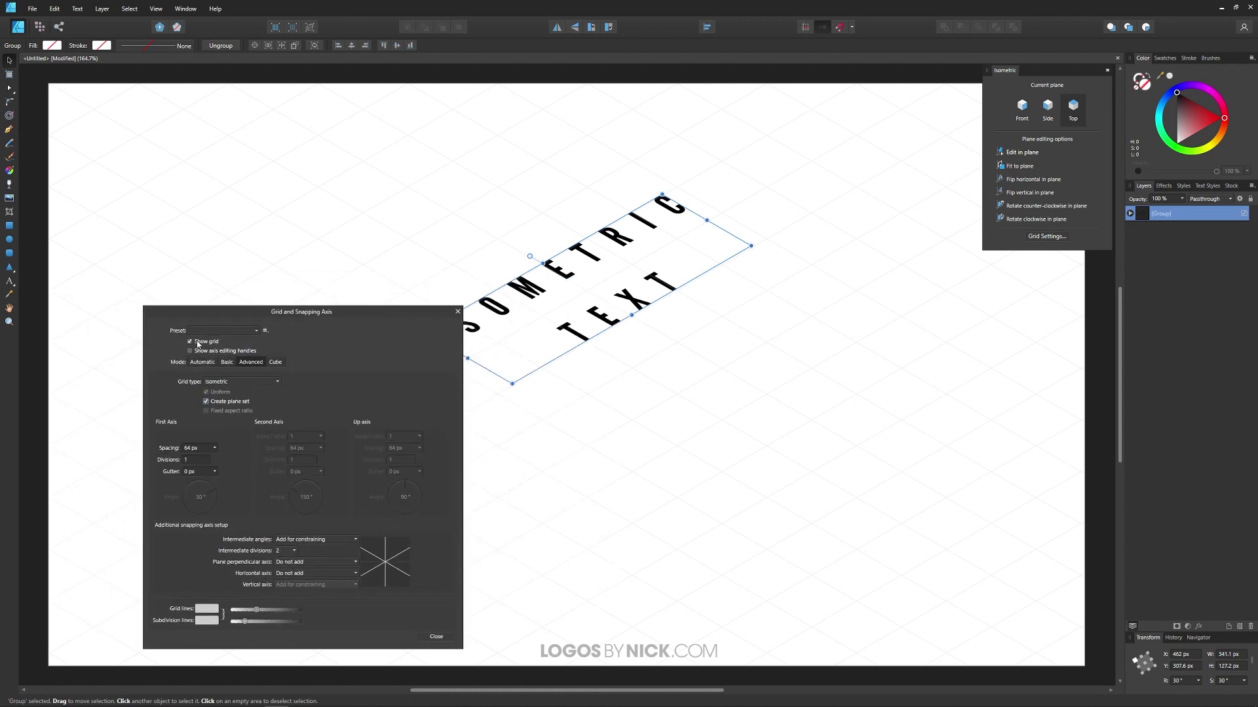
Turn off Show grid and close the grid settings and Isometric panel
{"action": "left_click", "coordinate": [197, 343]}
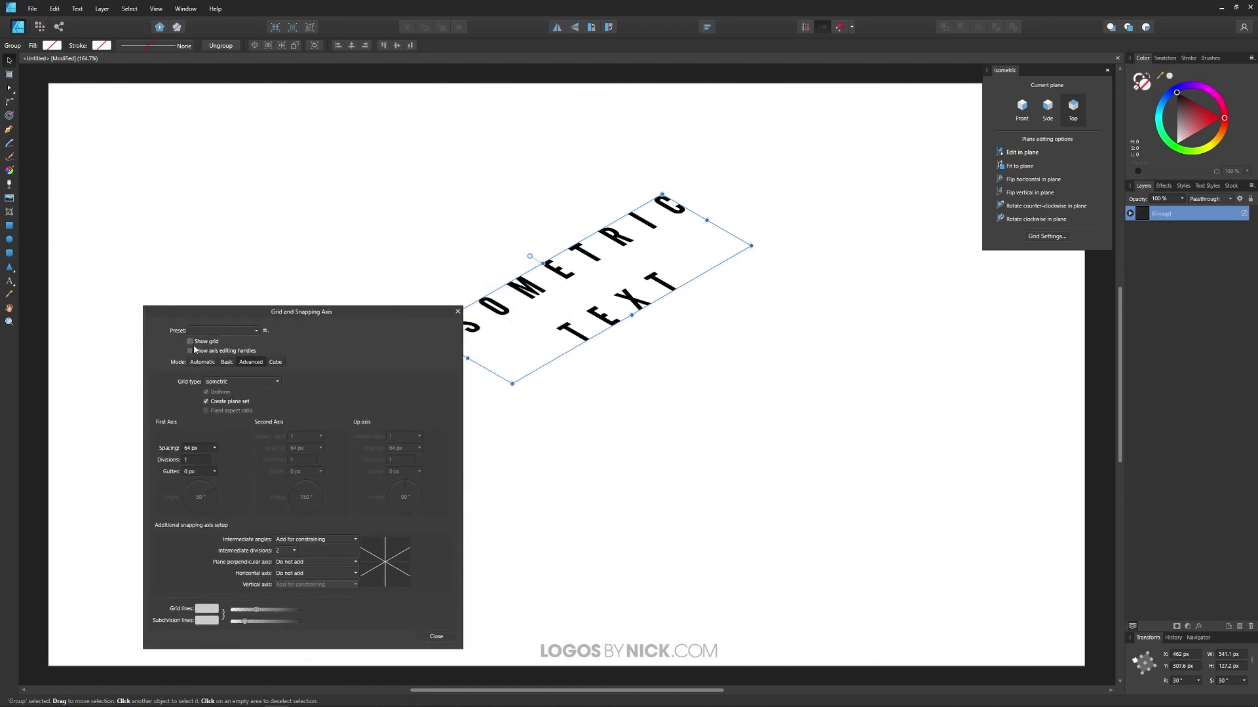
{"action": "left_click", "coordinate": [458, 311]}
{"action": "left_click", "coordinate": [1107, 71]}
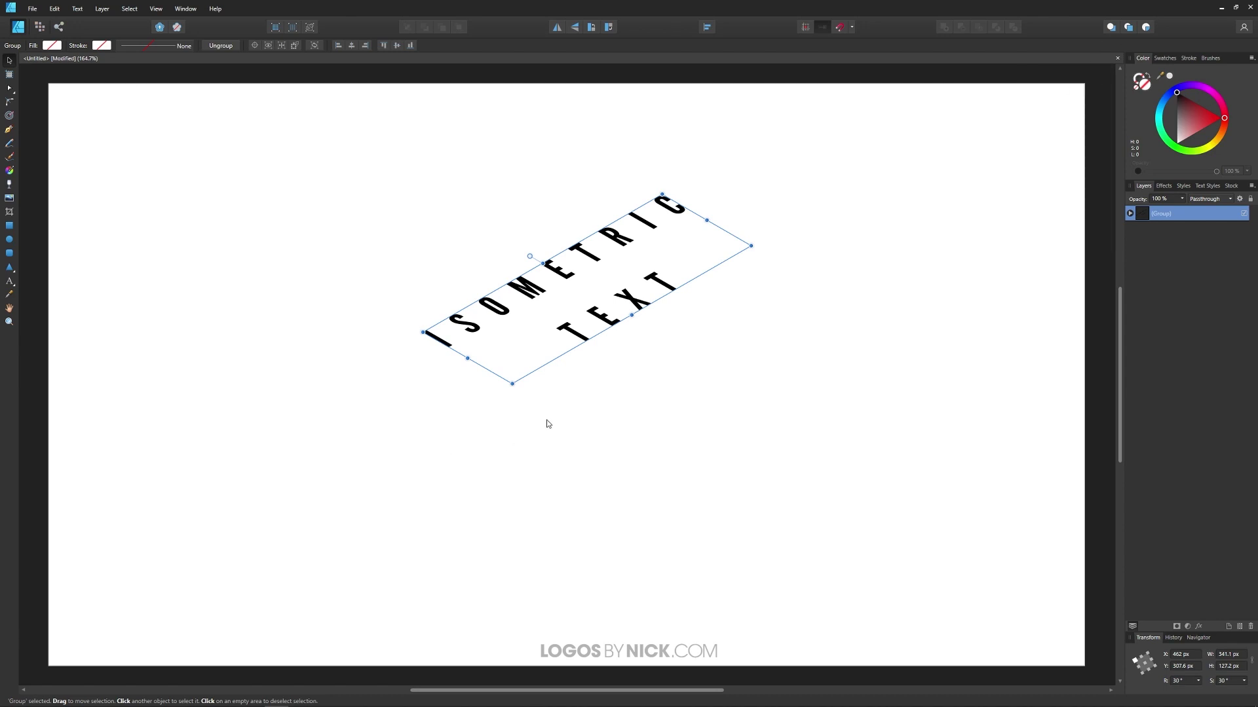
Move the flattened text group slightly down and left, then zoom in
{"action": "left_click_drag", "start_coordinate": [566, 331], "coordinate": [550, 385]}
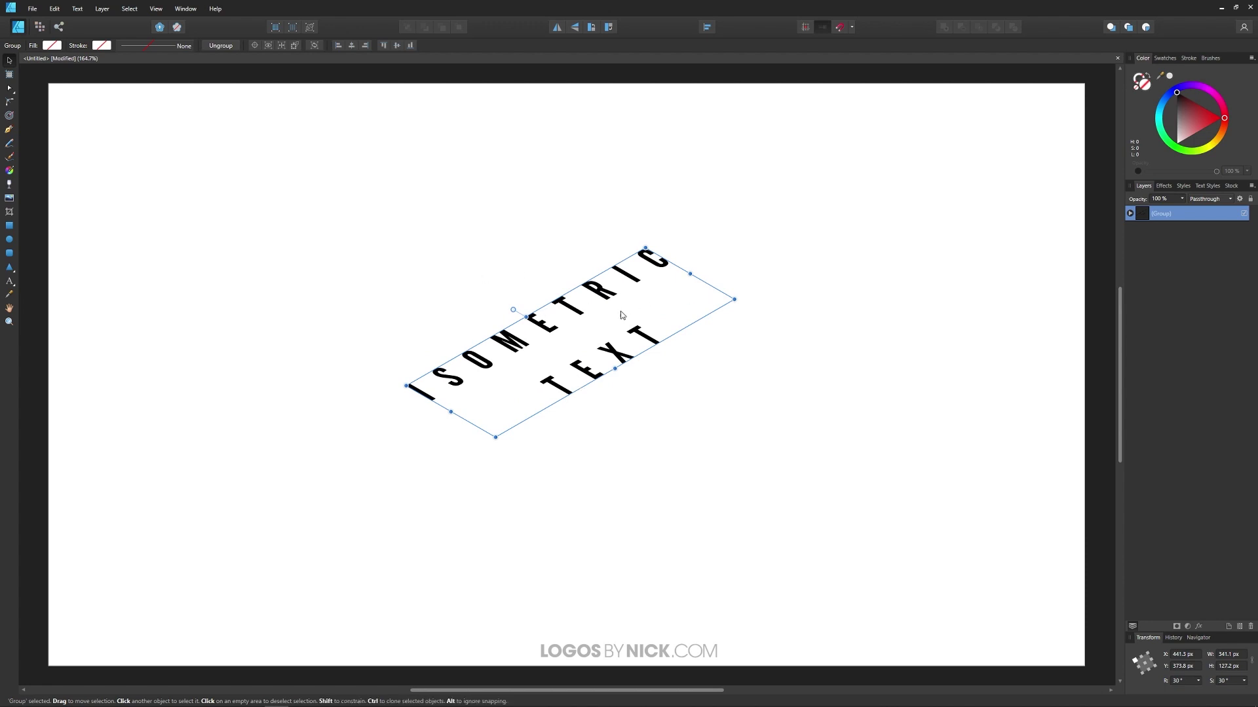
{"action": "scroll", "coordinate": [510, 328], "scroll_direction": "up", "scroll_amount": 5}
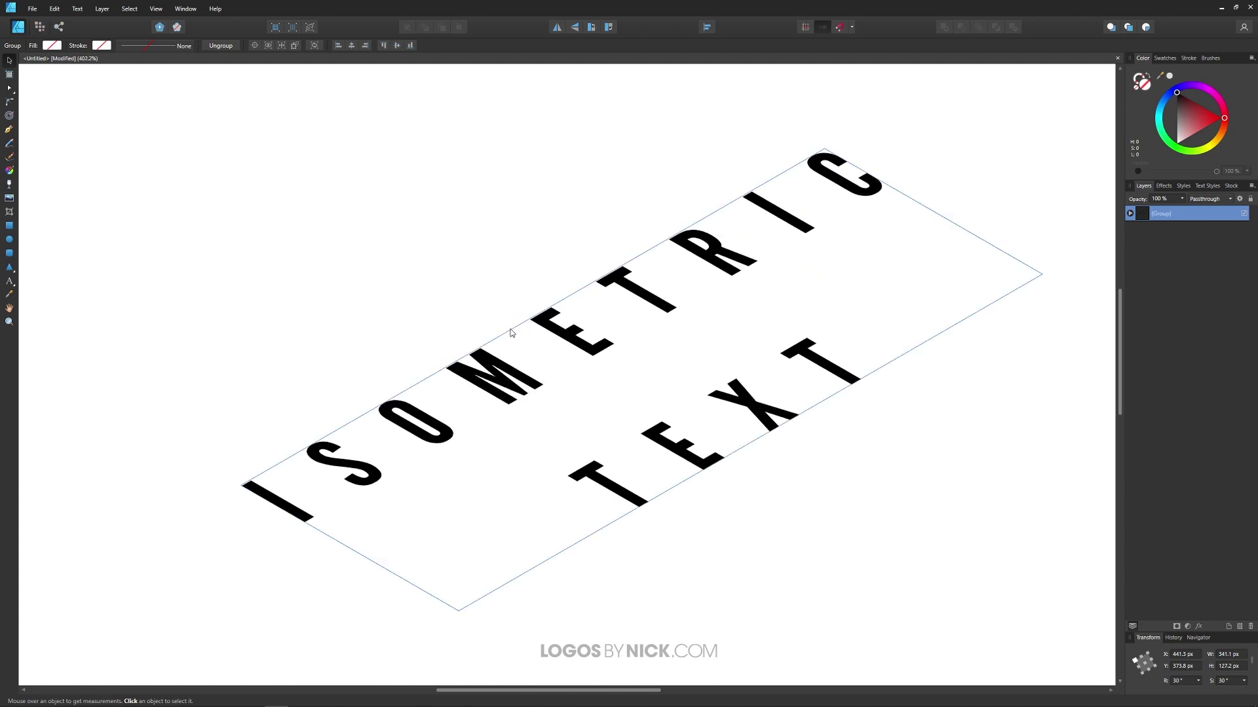
{"action": "scroll", "coordinate": [393, 387], "scroll_direction": "up", "scroll_amount": 1}
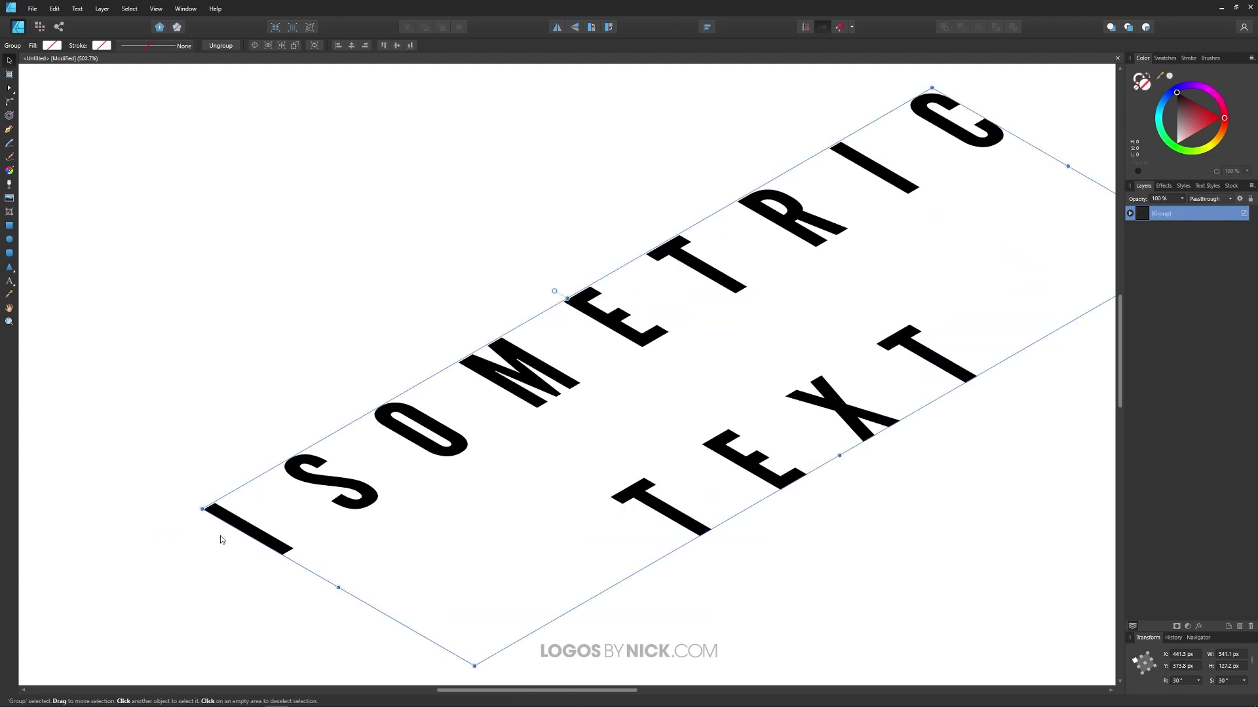
{"action": "scroll", "coordinate": [197, 517], "scroll_direction": "up", "scroll_amount": 5}
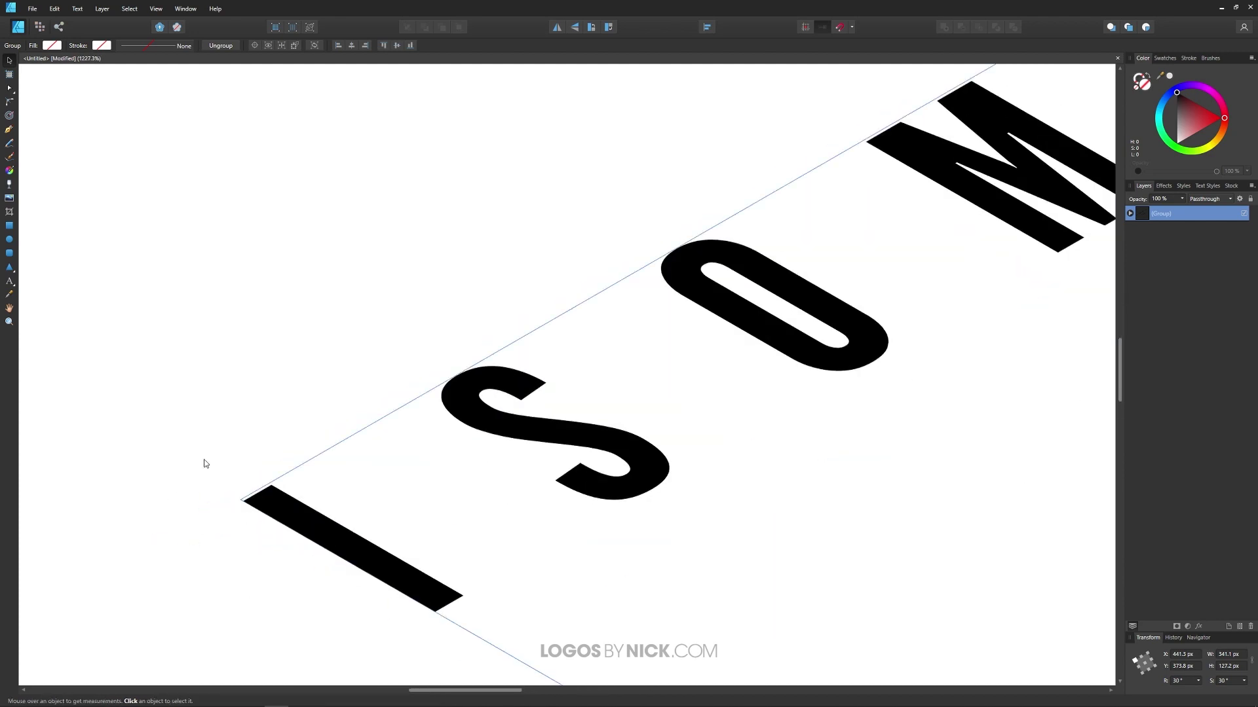
{"action": "scroll", "coordinate": [216, 520], "scroll_direction": "up", "scroll_amount": 8}
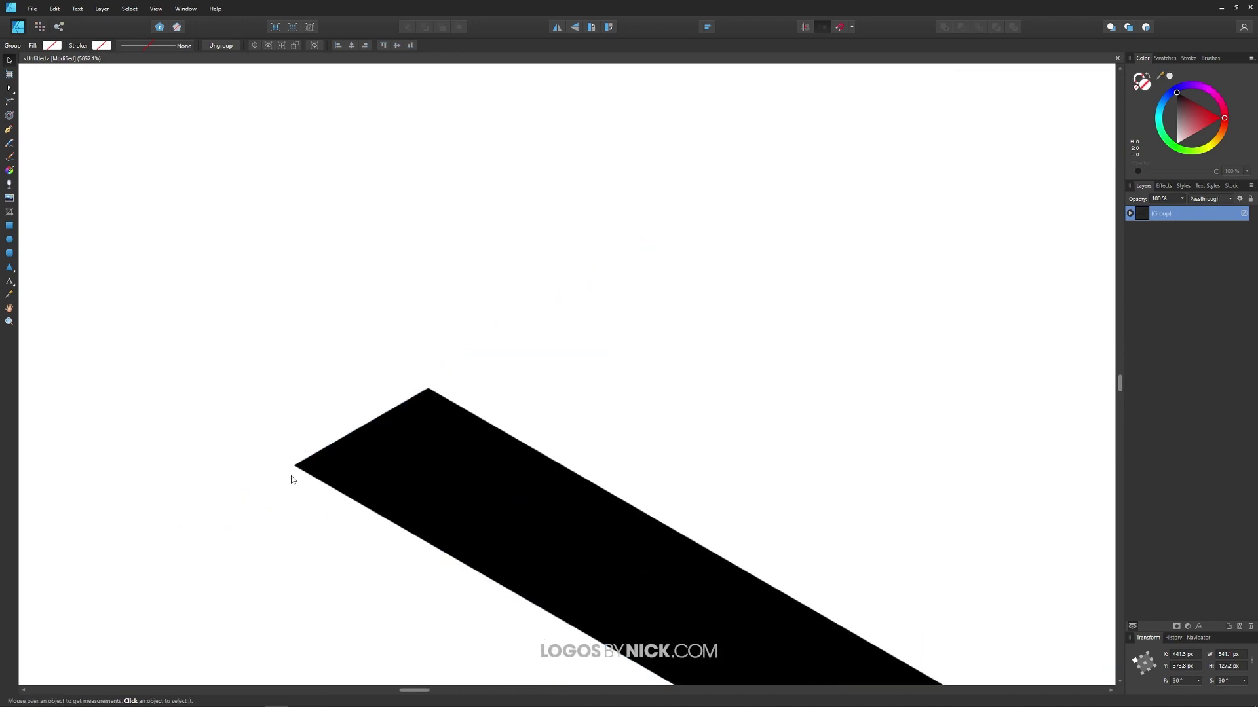
Zoom toward the I's corner, reselect the text group, and Ctrl-drag a duplicate slightly upward
{"action": "left_click_drag", "start_coordinate": [438, 472], "coordinate": [407, 430]}
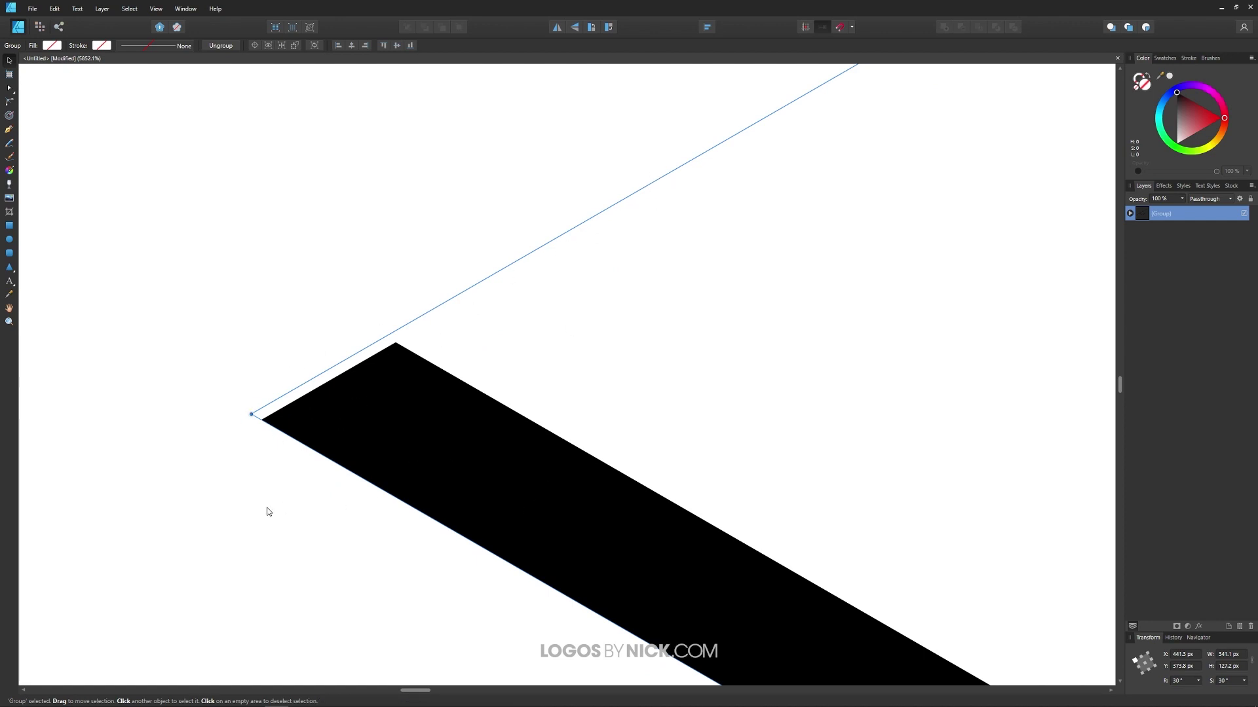
{"action": "left_click", "coordinate": [266, 509]}
{"action": "left_click", "coordinate": [393, 399]}
{"action": "scroll", "coordinate": [264, 424], "scroll_direction": "up", "scroll_amount": 2}
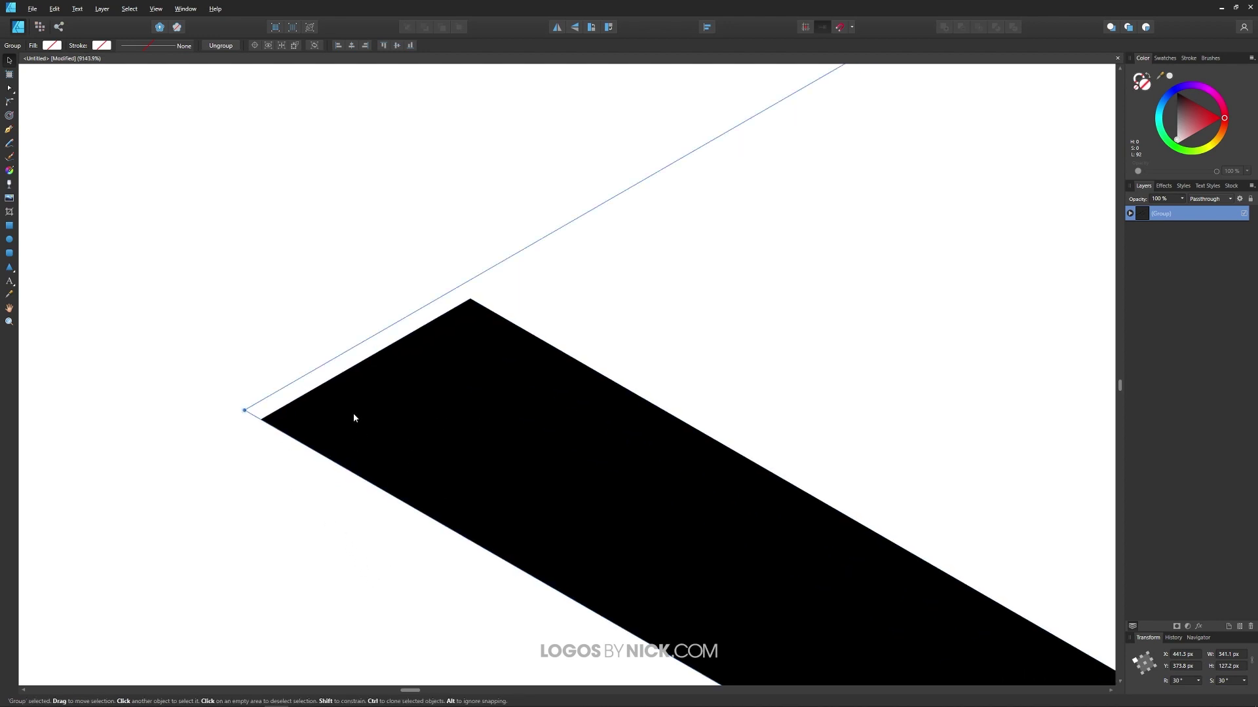
{"action": "mouse_move", "coordinate": [335, 435]}
{"action": "left_mouse_down"}
{"action": "mouse_move", "coordinate": [334, 407]}
{"action": "mouse_move", "coordinate": [327, 424]}
{"action": "left_mouse_up"}
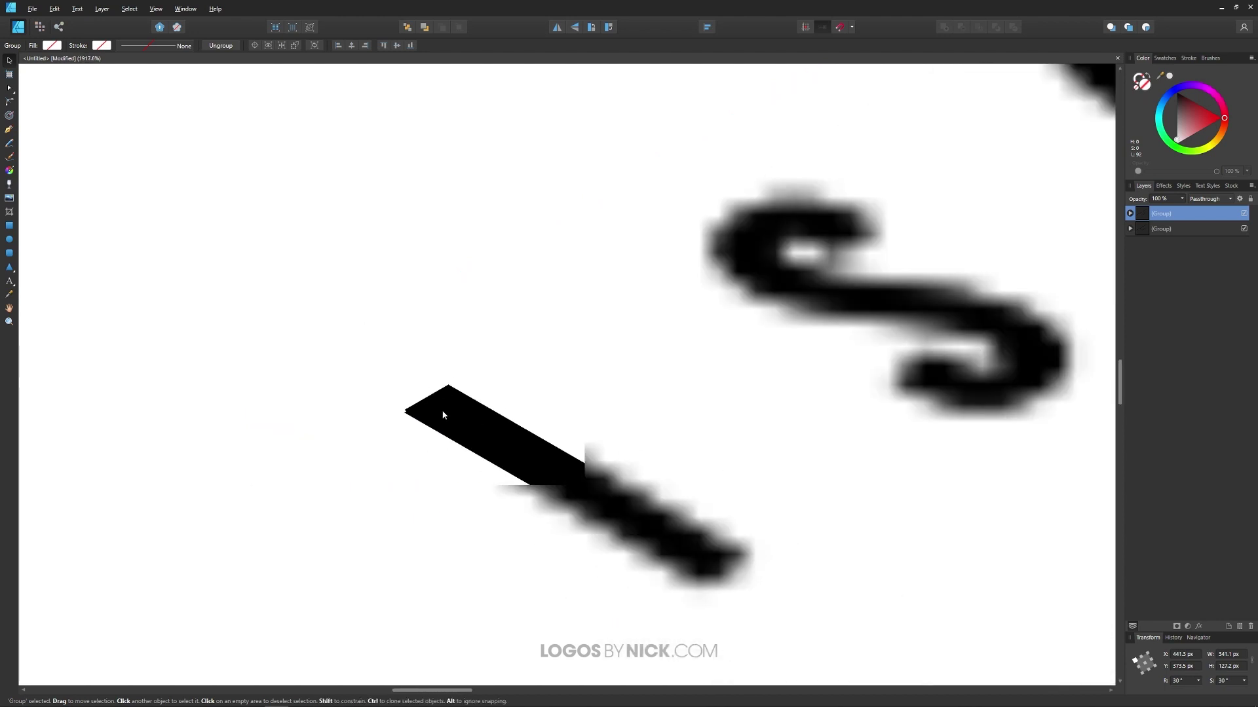
Repeat Ctrl+J six times to stack copies into black letter blocks, then fill the tops light gray
{"action": "scroll", "coordinate": [443, 415], "scroll_direction": "down", "scroll_amount": 10}
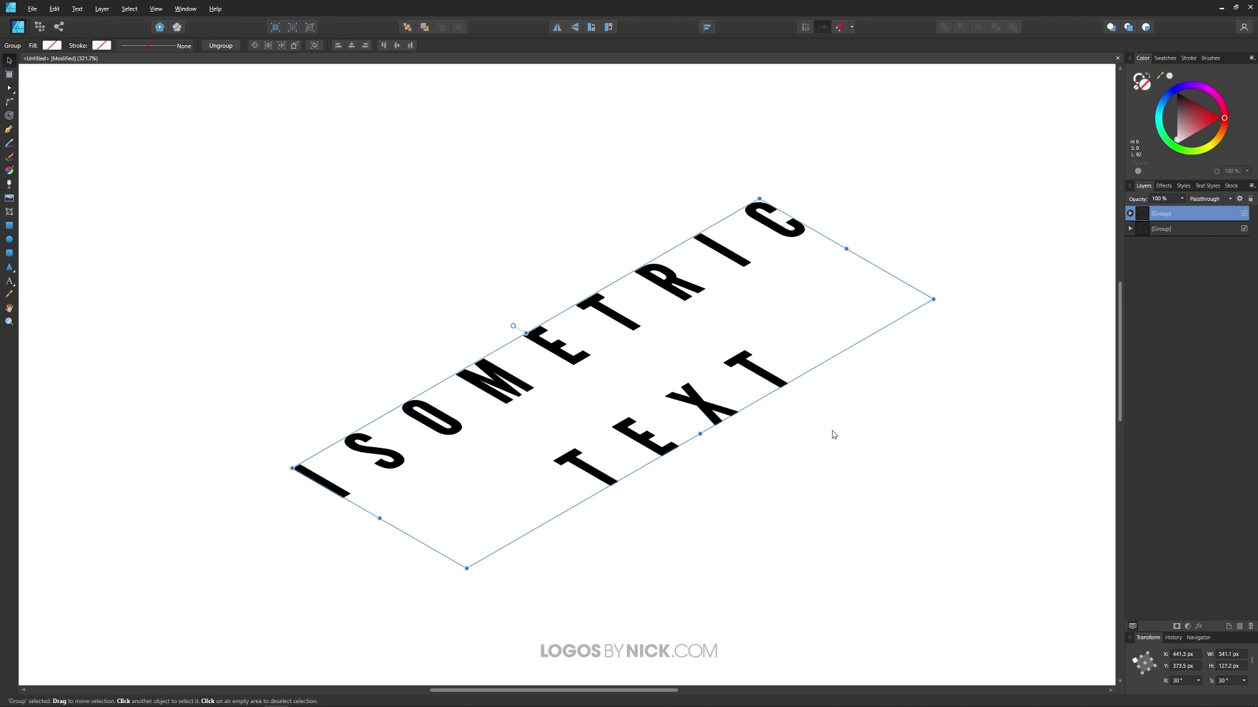
{"action": "key", "text": "ctrl+j"}
{"action": "key", "text": "ctrl+j"}
{"action": "key", "text": "ctrl+j"}
{"action": "key", "text": "ctrl+j"}
{"action": "key", "text": "ctrl+j"}
{"action": "key", "text": "ctrl+j"}
{"action": "key", "text": "ctrl+j"}
{"action": "key", "text": "ctrl+j"}
{"action": "key", "text": "ctrl+j"}
{"action": "key", "text": "ctrl+j"}
{"action": "key", "text": "ctrl+j"}
{"action": "key", "text": "ctrl+j"}
{"action": "key", "text": "ctrl+j"}
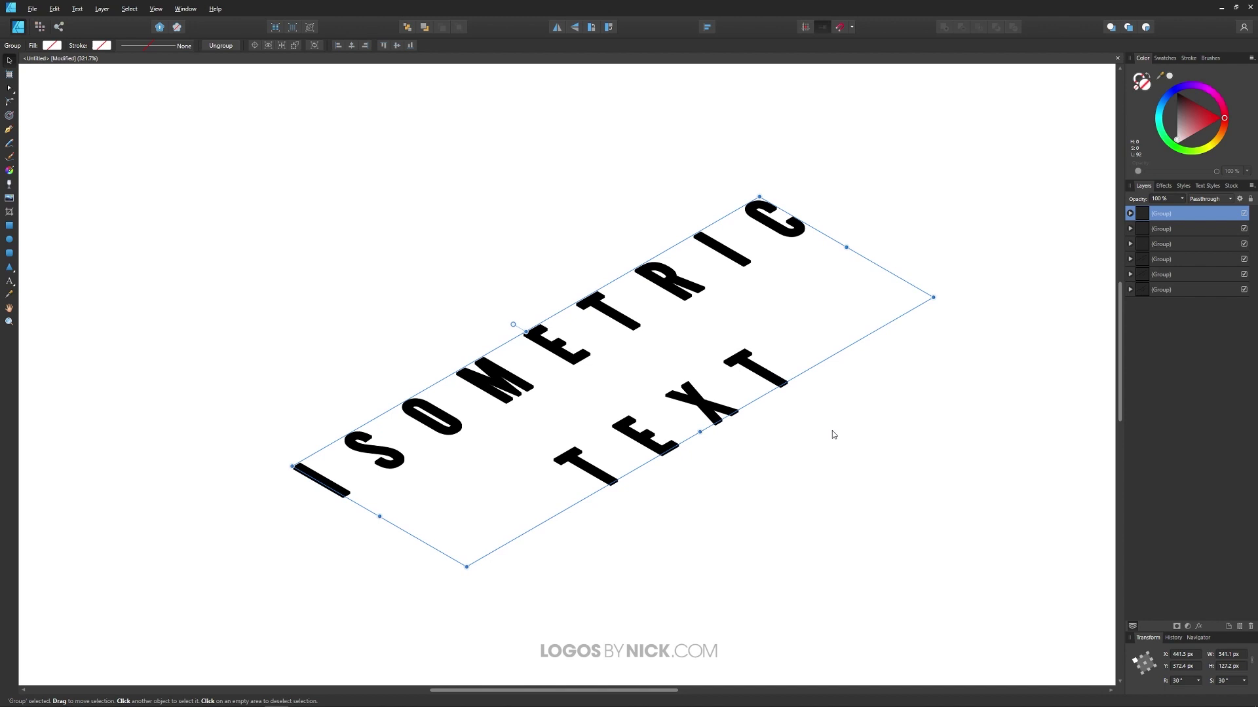
{"action": "key", "text": "ctrl+j"}
{"action": "key", "text": "ctrl+j"}
{"action": "key", "text": "ctrl+j"}
{"action": "key", "text": "ctrl+j"}
{"action": "key", "text": "ctrl+j"}
{"action": "key", "text": "ctrl+j"}
{"action": "key", "text": "ctrl+j"}
{"action": "key", "text": "ctrl+j"}
{"action": "key", "text": "ctrl+j"}
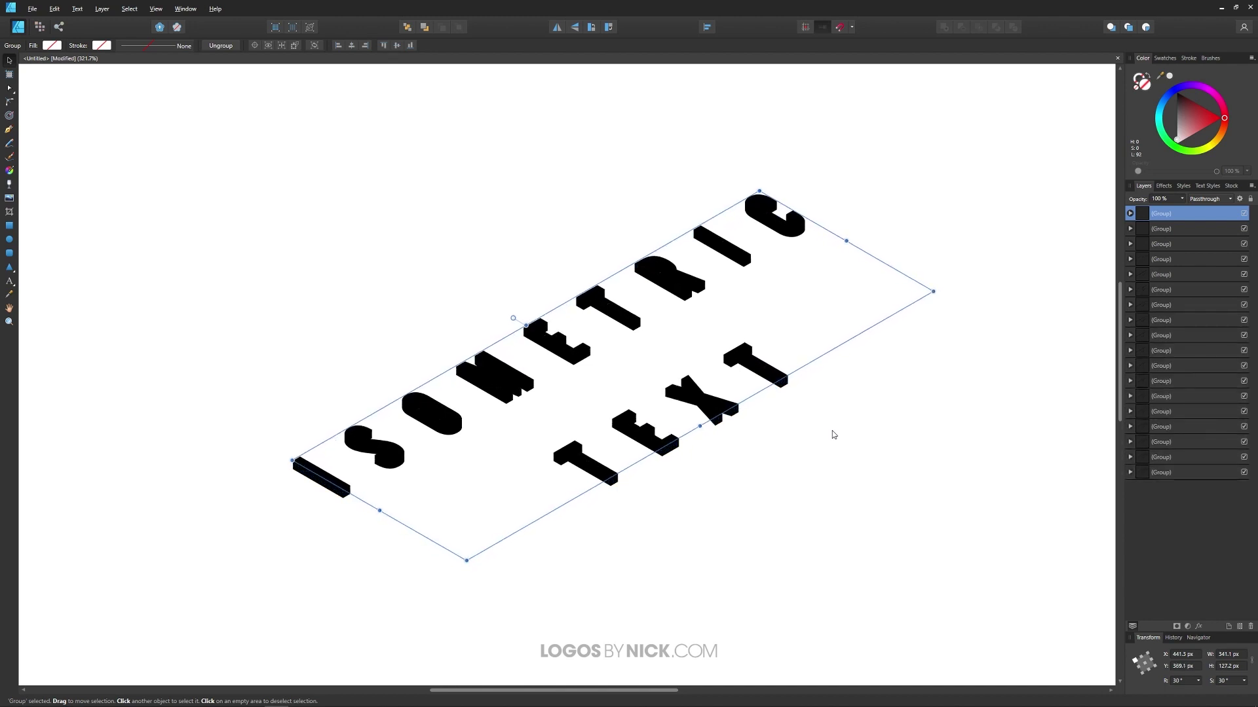
{"action": "key", "text": "ctrl+j"}
{"action": "key", "text": "ctrl+j"}
{"action": "key", "text": "ctrl+j"}
{"action": "key", "text": "ctrl+j"}
{"action": "key", "text": "ctrl+j"}
{"action": "key", "text": "ctrl+j"}
{"action": "key", "text": "ctrl+j"}
{"action": "key", "text": "ctrl+j"}
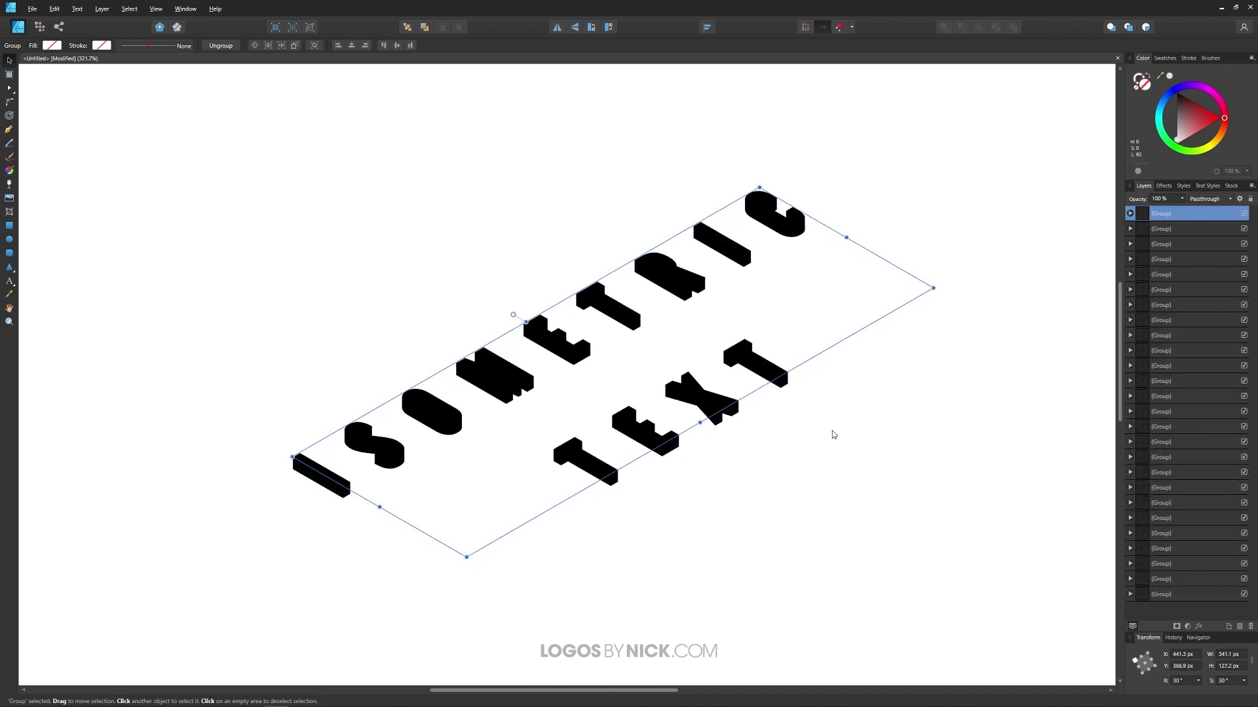
{"action": "key", "text": "ctrl+j"}
{"action": "key", "text": "ctrl+j"}
{"action": "key", "text": "ctrl+j"}
{"action": "key", "text": "ctrl+j"}
{"action": "key", "text": "ctrl+j"}
{"action": "key", "text": "ctrl+j"}
{"action": "key", "text": "ctrl+j"}
{"action": "key", "text": "ctrl+j"}
{"action": "key", "text": "ctrl+j"}
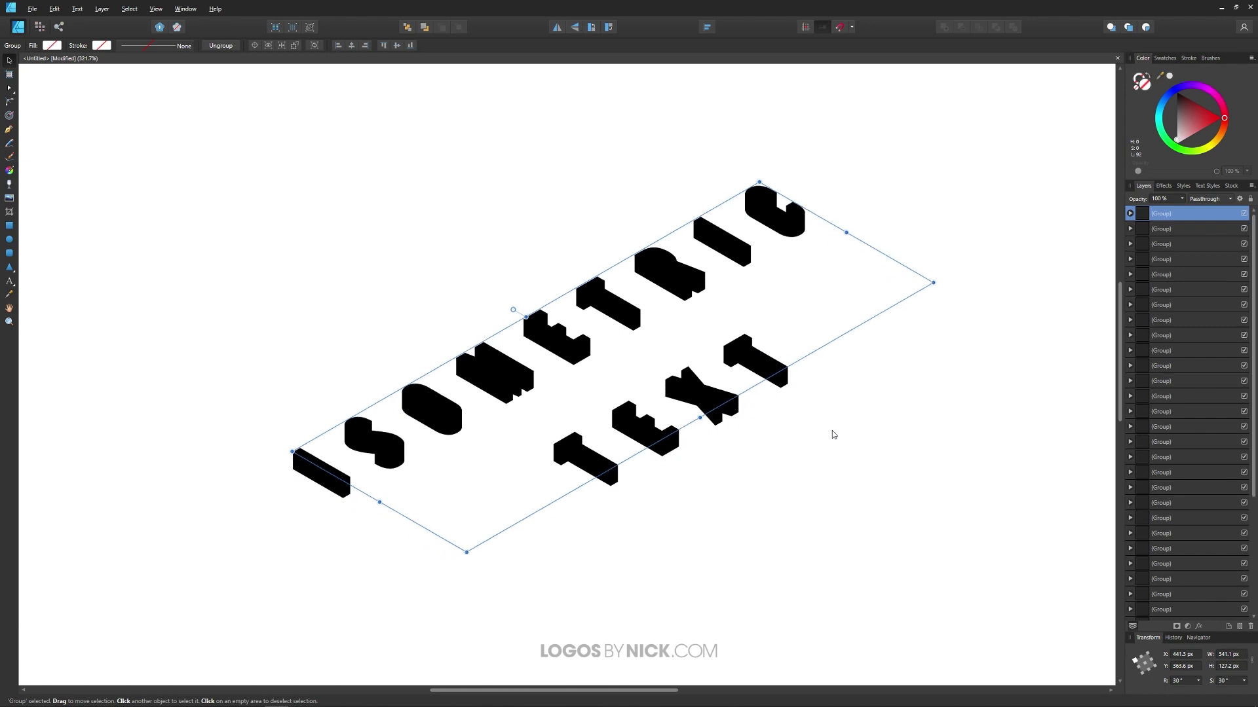
{"action": "key", "text": "ctrl+j"}
{"action": "key", "text": "ctrl+j"}
{"action": "key", "text": "ctrl+j"}
{"action": "key", "text": "ctrl+j"}
{"action": "key", "text": "ctrl+j"}
{"action": "key", "text": "ctrl+j"}
{"action": "key", "text": "ctrl+j"}
{"action": "key", "text": "ctrl+j"}
{"action": "key", "text": "ctrl+j"}
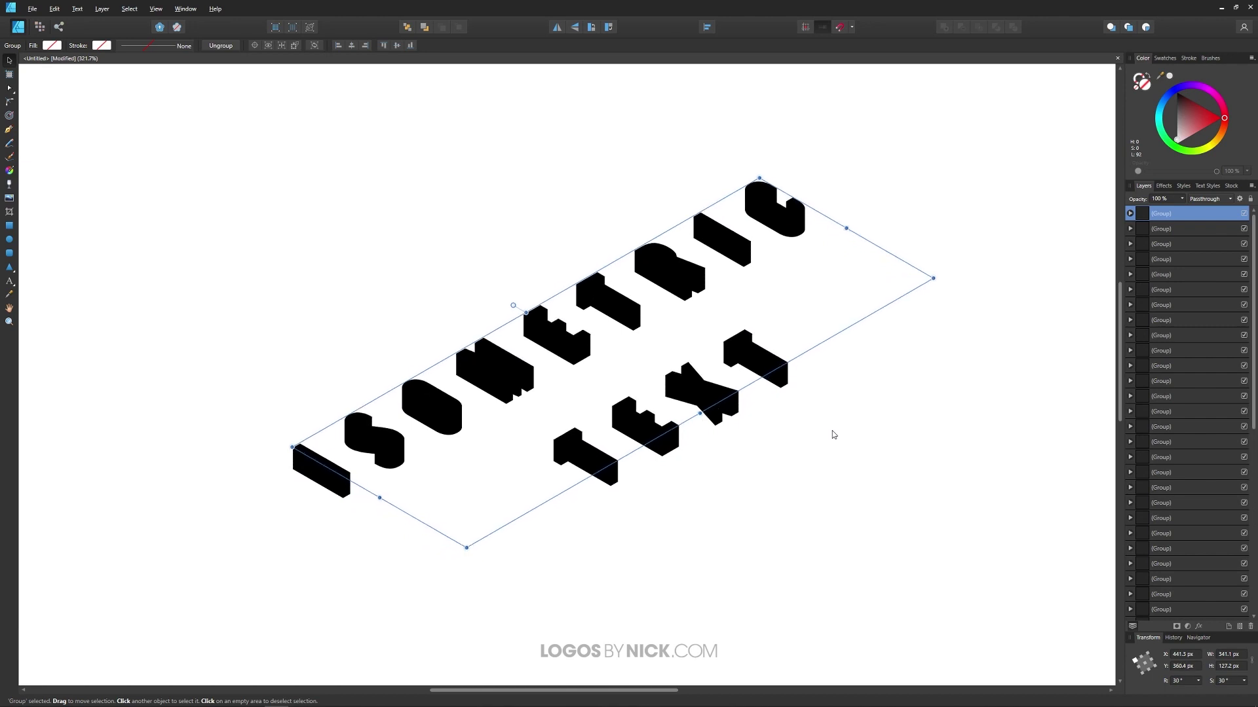
{"action": "key", "text": "ctrl+j"}
{"action": "key", "text": "ctrl+j"}
{"action": "key", "text": "ctrl+j"}
{"action": "key", "text": "ctrl+j"}
{"action": "key", "text": "ctrl+j"}
{"action": "key", "text": "ctrl+j"}
{"action": "key", "text": "ctrl+j"}
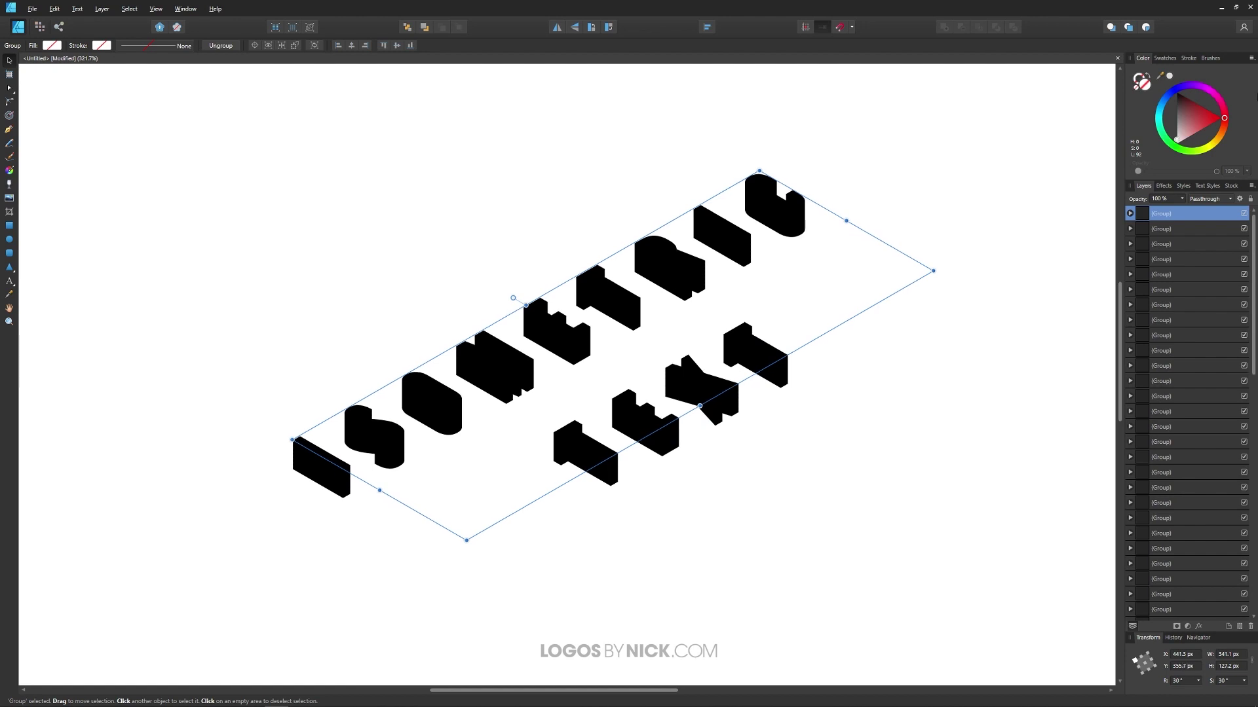
{"action": "left_click_drag", "start_coordinate": [1191, 119], "coordinate": [1134, 129]}
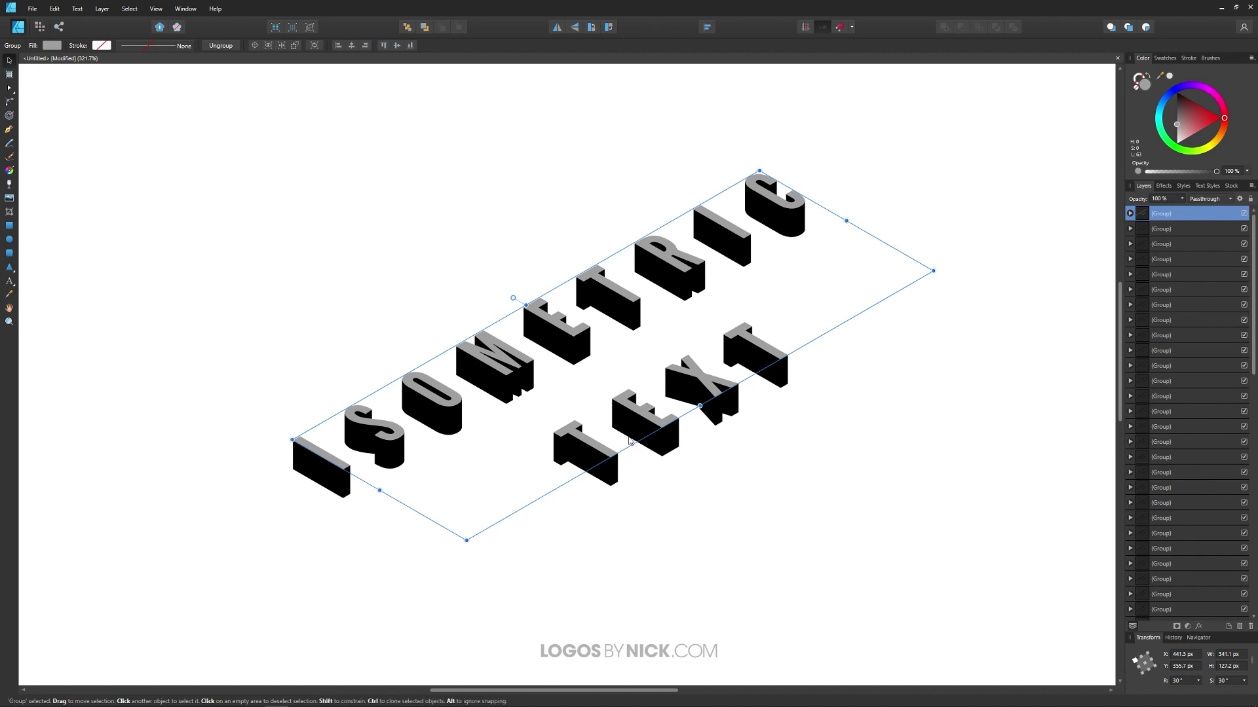
Select all the stacked copies and ungroup them all into separate pieces
{"action": "left_click_drag", "start_coordinate": [1050, 623], "coordinate": [196, 107]}
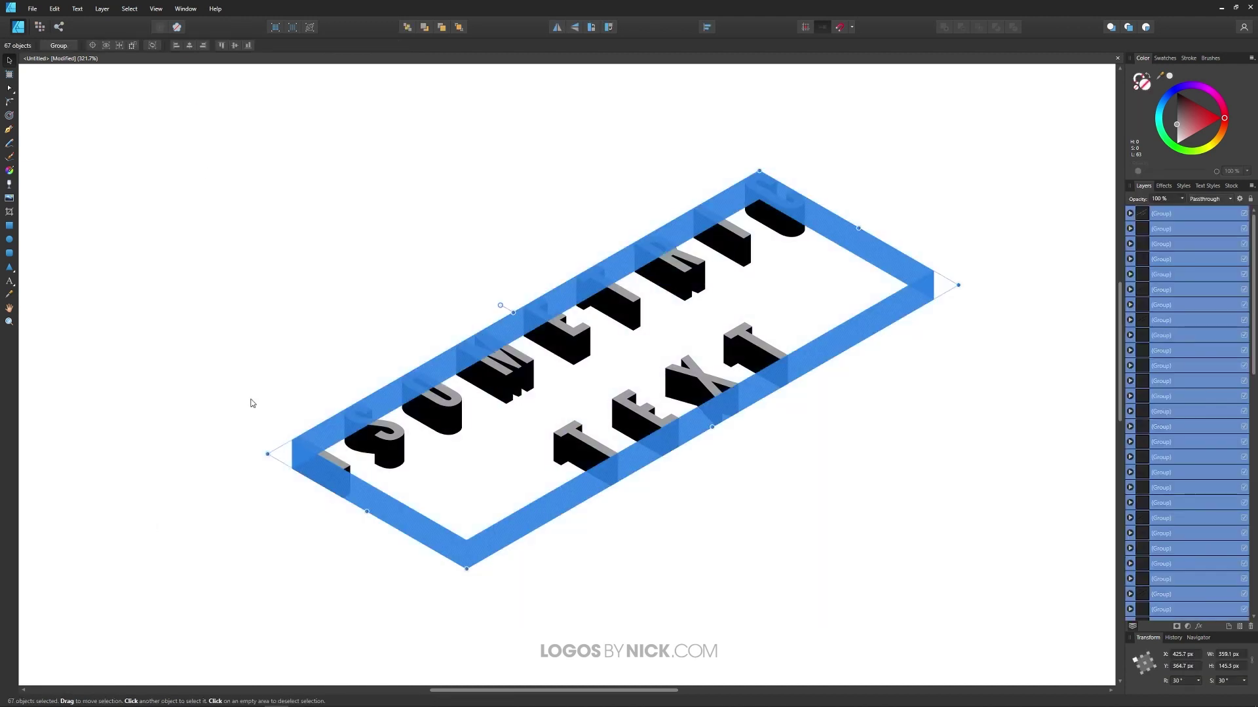
{"action": "left_click", "coordinate": [102, 8]}
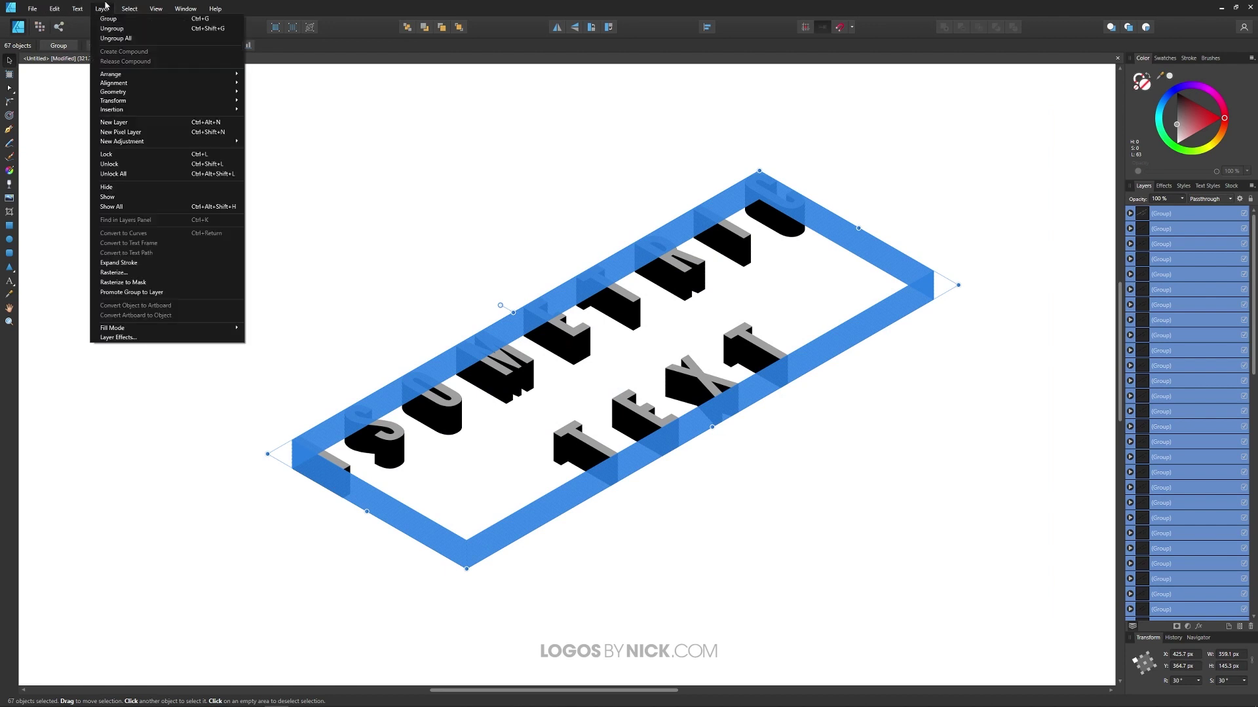
{"action": "left_click", "coordinate": [115, 38]}
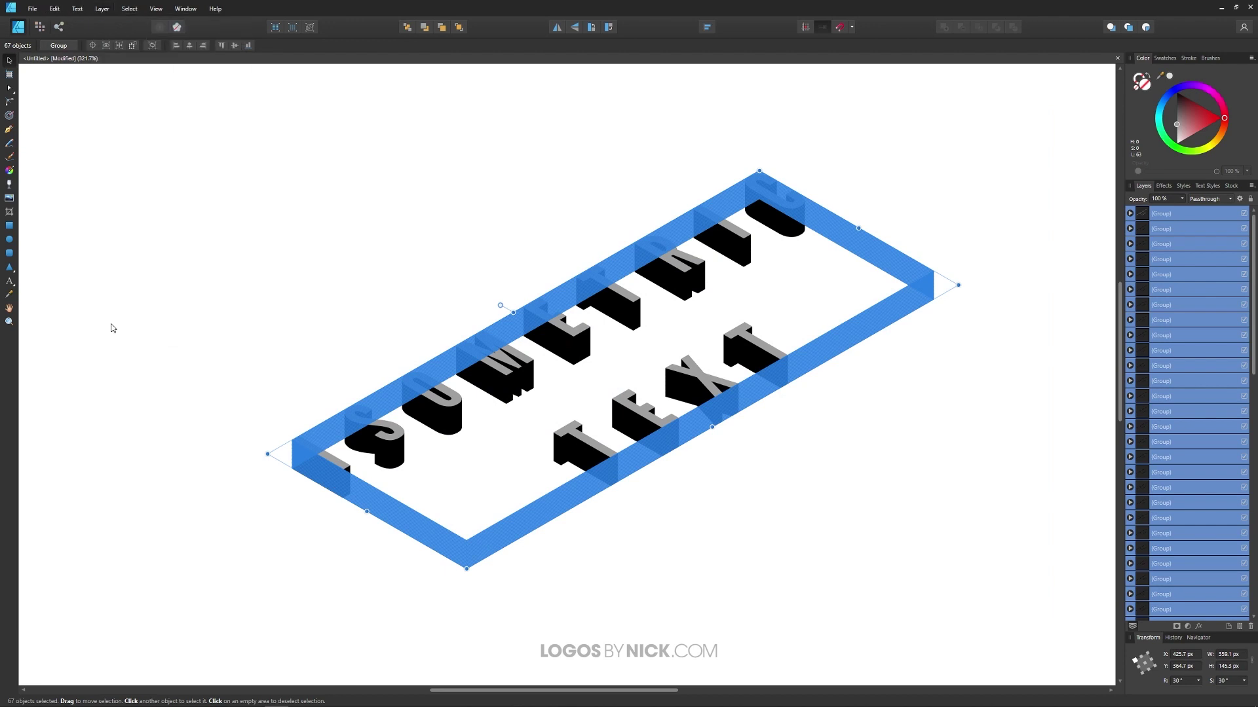
{"action": "left_click", "coordinate": [174, 587]}
Select all the stacked pieces of the I and group them with Ctrl+G
{"action": "left_click_drag", "start_coordinate": [262, 423], "coordinate": [362, 522]}
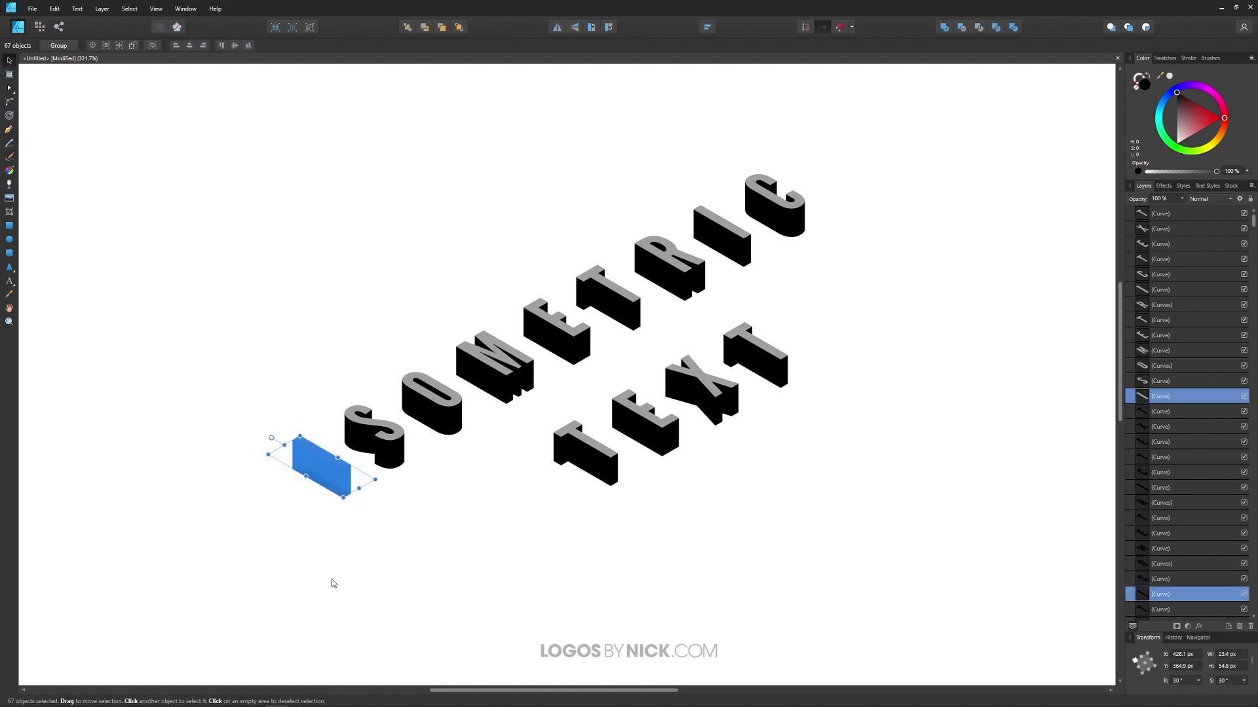
{"action": "left_click", "coordinate": [102, 8]}
{"action": "key", "text": "Escape"}
{"action": "key", "text": "ctrl+g"}
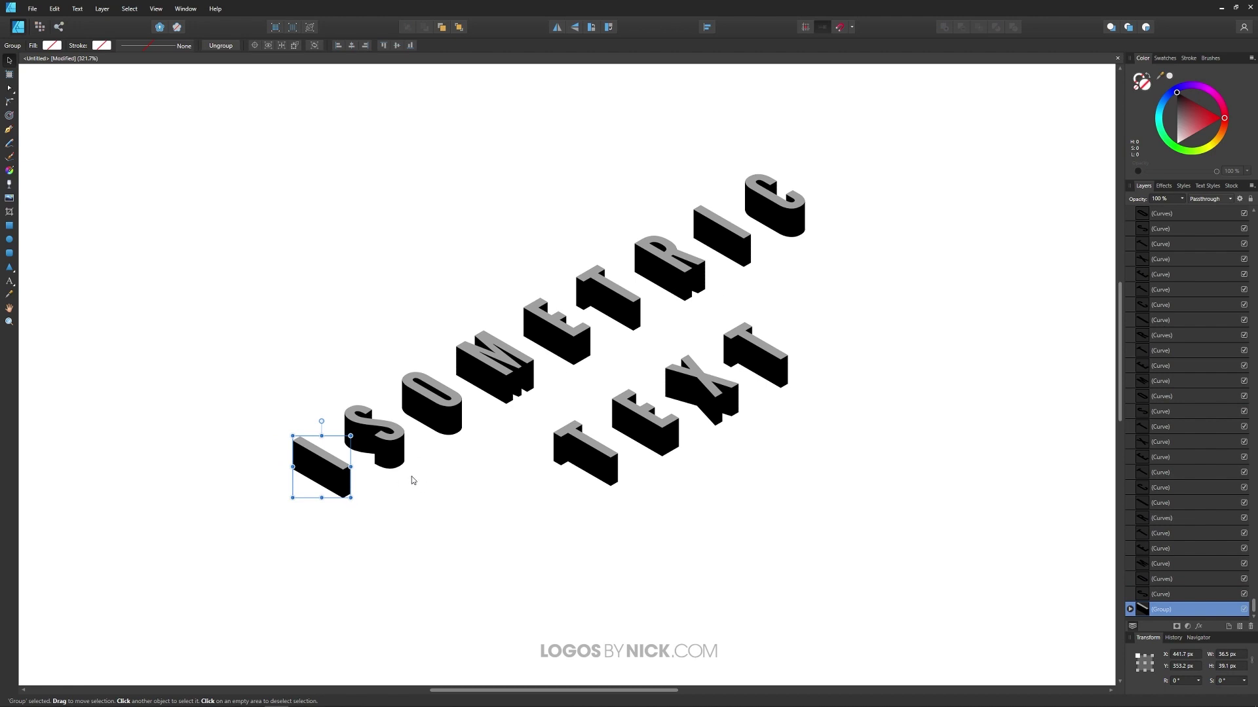
{"action": "scroll", "coordinate": [379, 471], "scroll_direction": "up", "scroll_amount": 1}
{"action": "scroll", "coordinate": [379, 471], "scroll_direction": "up", "scroll_amount": 2}
Drag the I block closer to the S and bring it to the front with Ctrl+Shift+]
{"action": "left_click_drag", "start_coordinate": [283, 502], "coordinate": [322, 466]}
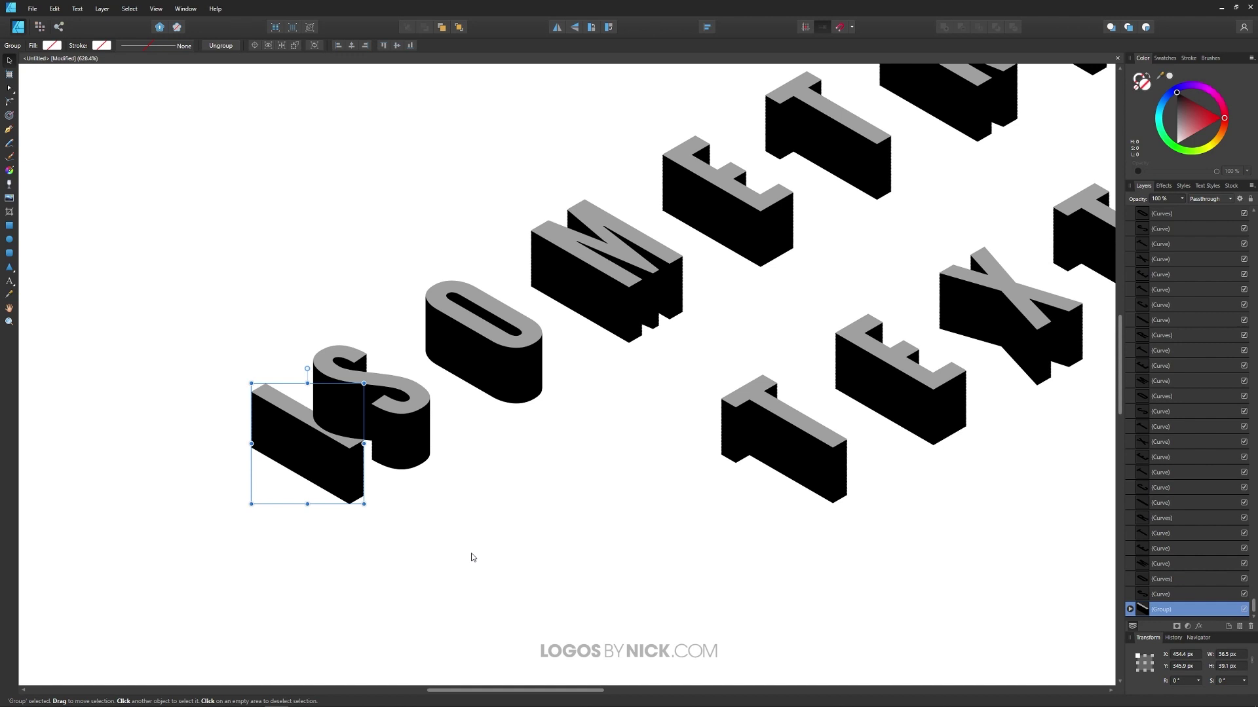
{"action": "key", "text": "ctrl+shift+bracketright"}
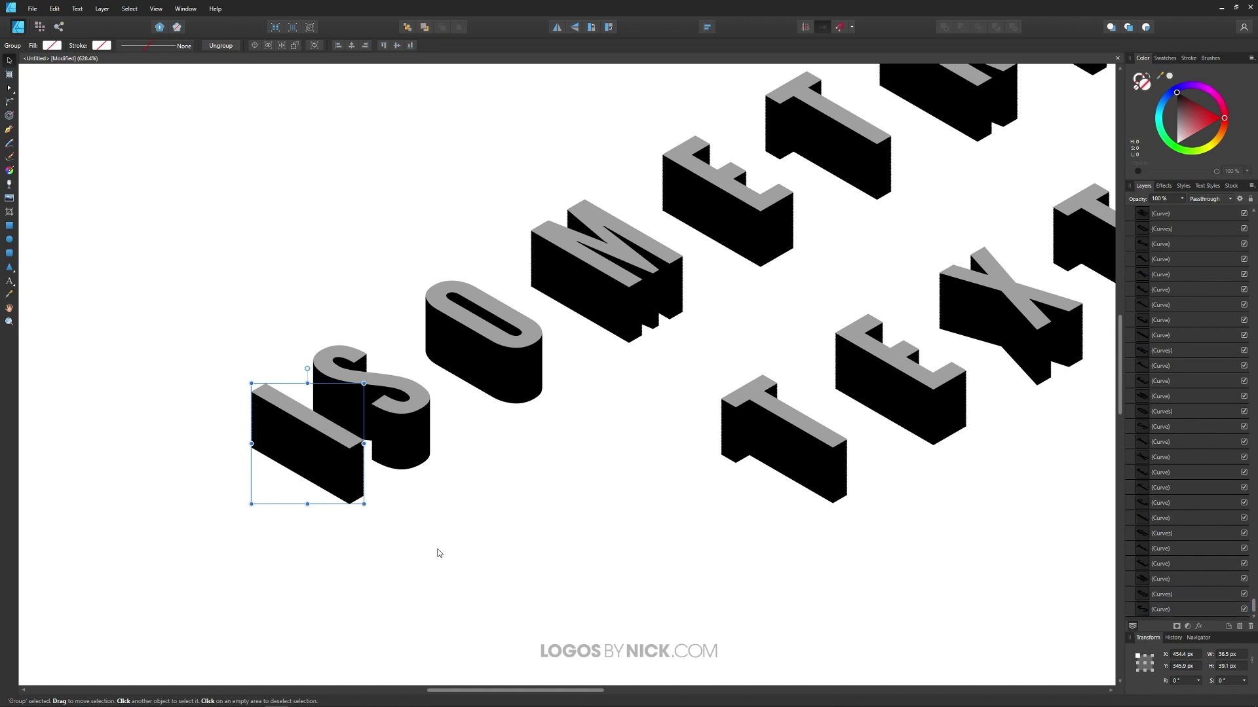
Marquee-select and group the pieces of the S, O, M and E individually
{"action": "left_click_drag", "start_coordinate": [448, 552], "coordinate": [369, 446]}
{"action": "left_click_drag", "start_coordinate": [469, 514], "coordinate": [286, 331]}
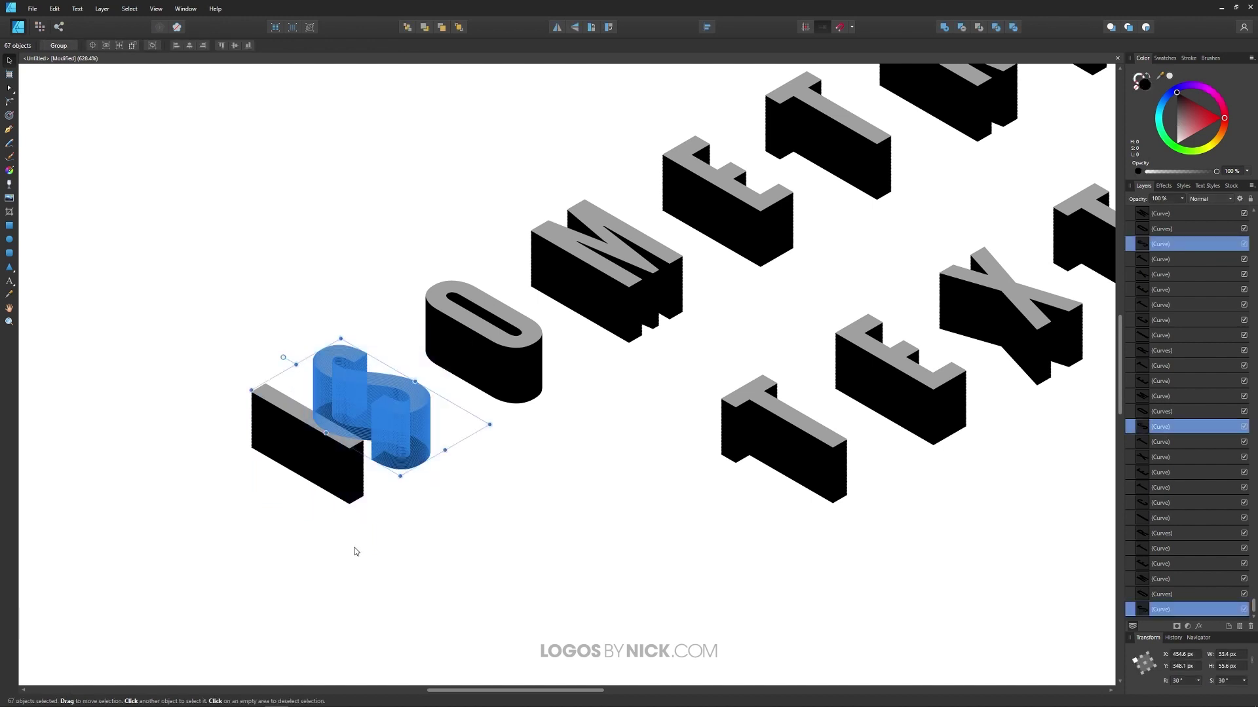
{"action": "left_click_drag", "start_coordinate": [626, 401], "coordinate": [351, 491]}
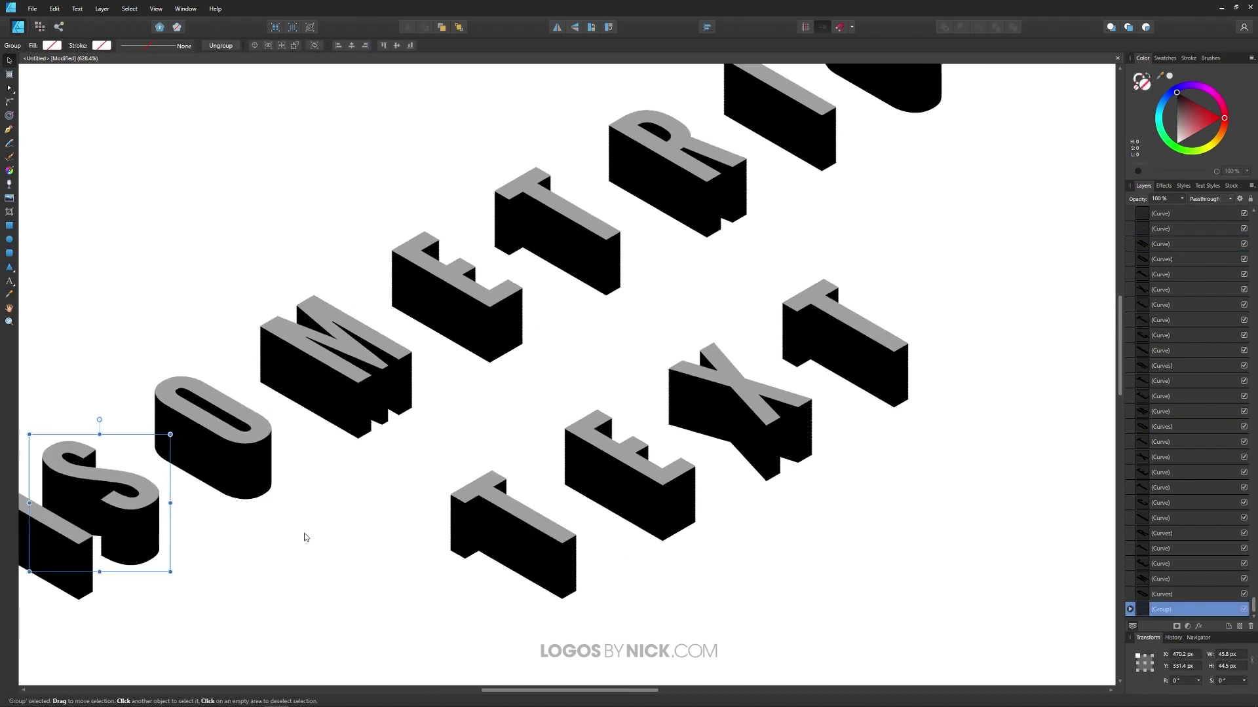
{"action": "left_click_drag", "start_coordinate": [304, 533], "coordinate": [120, 342]}
{"action": "left_click_drag", "start_coordinate": [432, 457], "coordinate": [340, 320]}
{"action": "left_click_drag", "start_coordinate": [580, 355], "coordinate": [502, 422]}
{"action": "left_click_drag", "start_coordinate": [561, 469], "coordinate": [377, 313]}
Group the T and each TEXT letter, then slide the I–S pair against the O
{"action": "left_click", "coordinate": [653, 413]}
{"action": "left_click_drag", "start_coordinate": [654, 410], "coordinate": [483, 254]}
{"action": "left_click_drag", "start_coordinate": [726, 331], "coordinate": [606, 196]}
{"action": "left_click_drag", "start_coordinate": [969, 210], "coordinate": [828, 72]}
{"action": "scroll", "coordinate": [887, 325], "scroll_direction": "down", "scroll_amount": 2}
{"action": "left_click_drag", "start_coordinate": [730, 511], "coordinate": [564, 352]}
{"action": "left_click_drag", "start_coordinate": [944, 407], "coordinate": [777, 218]}
{"action": "scroll", "coordinate": [615, 393], "scroll_direction": "left", "scroll_amount": 4}
{"action": "left_click_drag", "start_coordinate": [454, 583], "coordinate": [238, 345]}
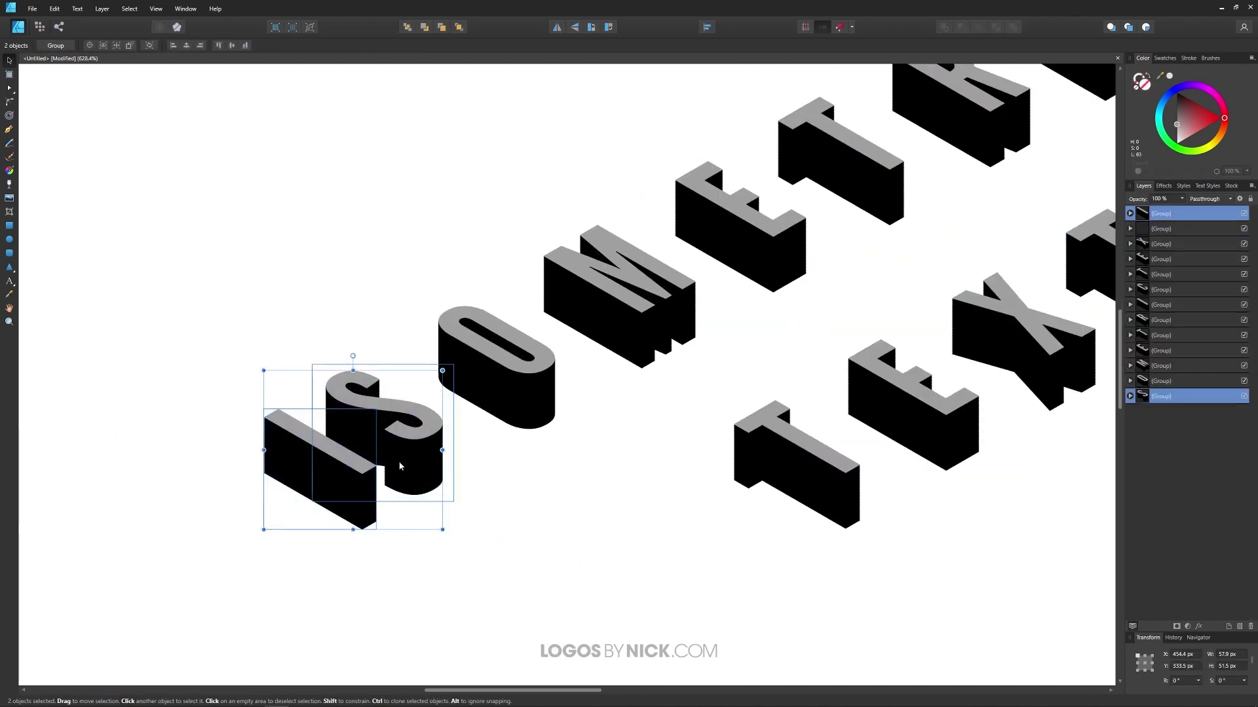
{"action": "left_click_drag", "start_coordinate": [412, 466], "coordinate": [444, 448]}
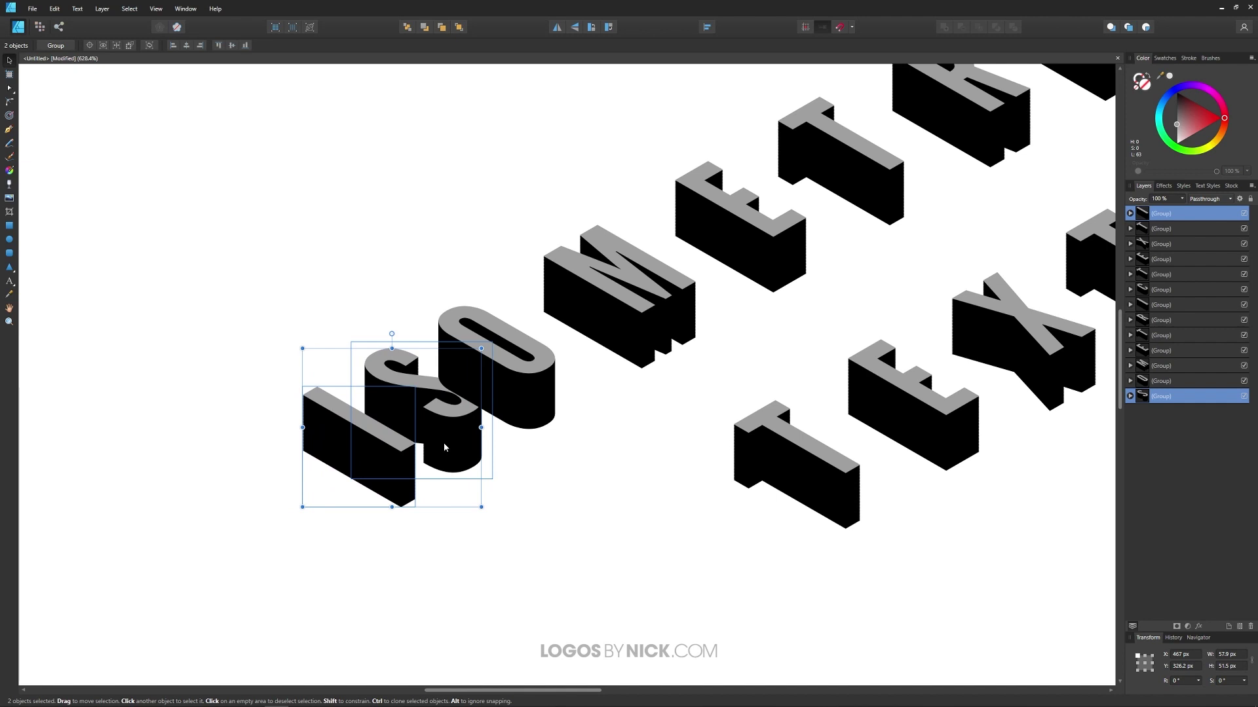
Bring the S in front of the O, then tuck the I, S and O against the M
{"action": "key", "text": "ctrl+shift+bracketright"}
{"action": "left_click_drag", "start_coordinate": [609, 553], "coordinate": [263, 258]}
{"action": "left_click_drag", "start_coordinate": [497, 396], "coordinate": [541, 367]}
{"action": "key", "text": "ctrl+shift+bracketright"}
Move I, S, O and M together toward the E and bring them to the front
{"action": "scroll", "coordinate": [834, 355], "scroll_direction": "down", "scroll_amount": 2}
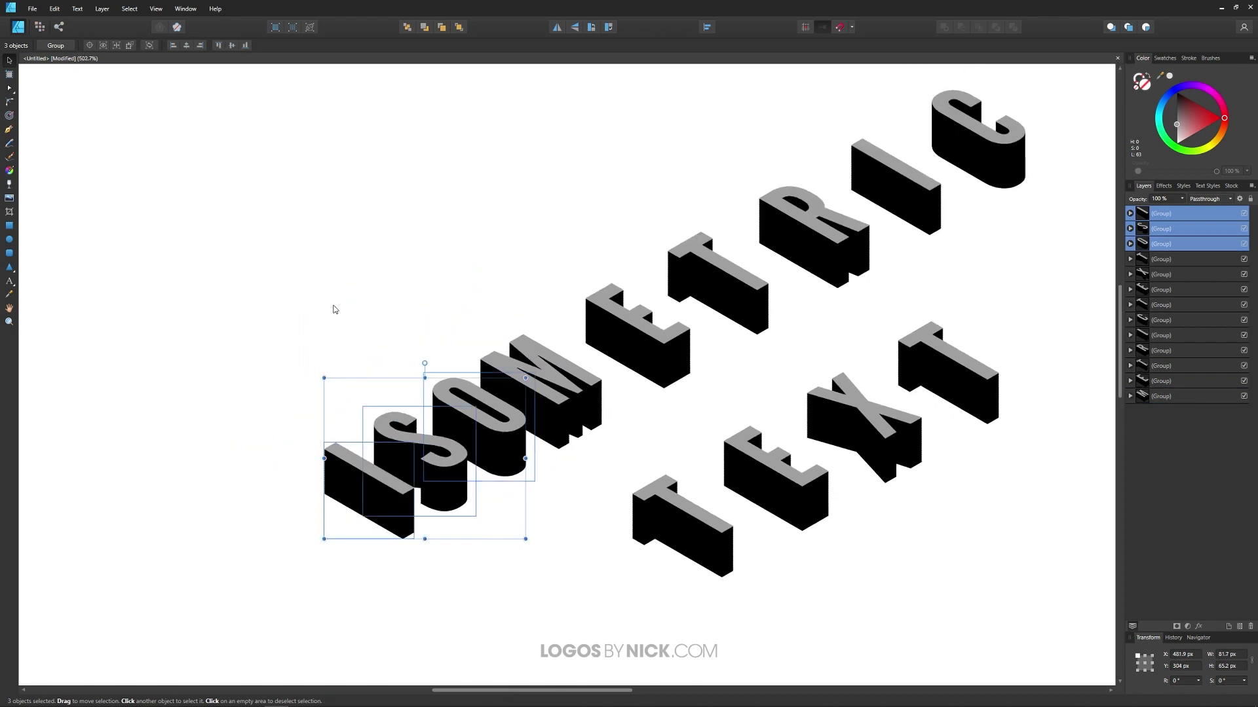
{"action": "left_click_drag", "start_coordinate": [274, 321], "coordinate": [606, 589]}
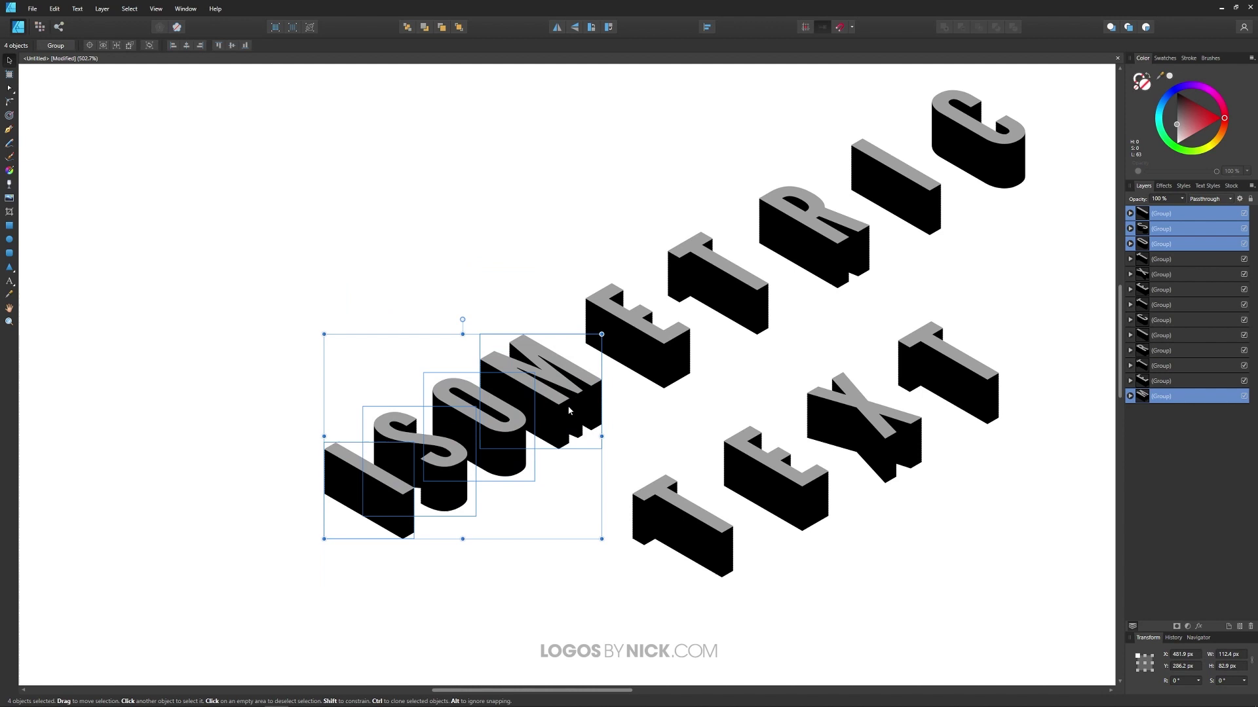
{"action": "left_click_drag", "start_coordinate": [569, 411], "coordinate": [655, 340]}
{"action": "key", "text": "ctrl+shift+bracketright"}
Close up the TEXT letters and deselect to view the tightened lettering
{"action": "left_click_drag", "start_coordinate": [629, 517], "coordinate": [727, 498]}
{"action": "left_click", "coordinate": [702, 542]}
{"action": "scroll", "coordinate": [702, 541], "scroll_direction": "down", "scroll_amount": 2}
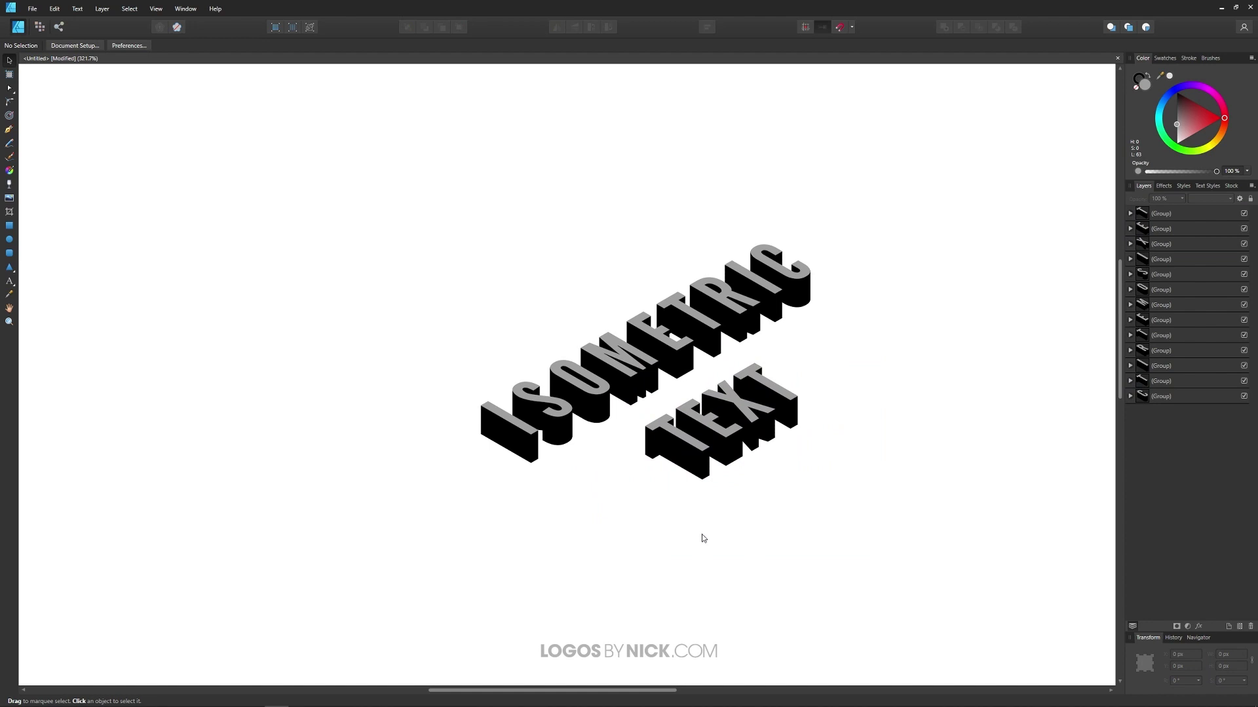